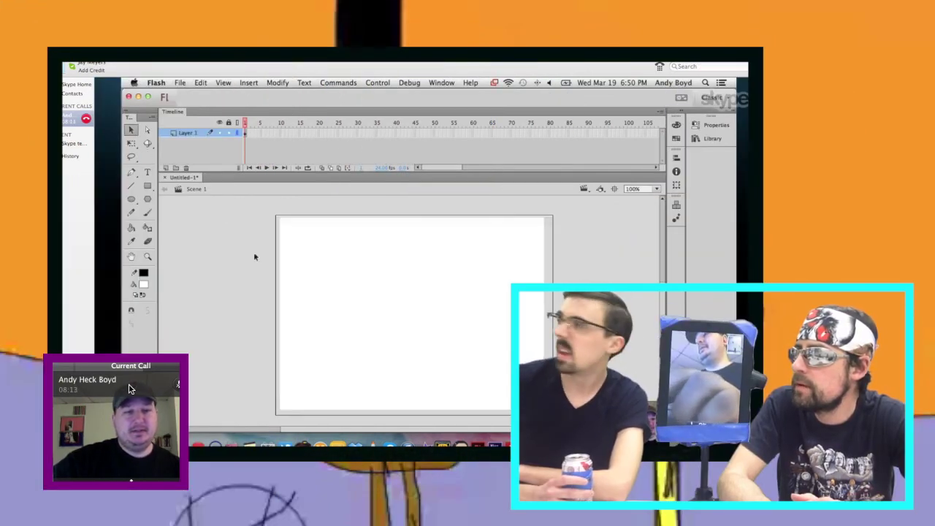
# Pencil the left side and the lower curve of the cartoon head outline
pyautogui.press('y')
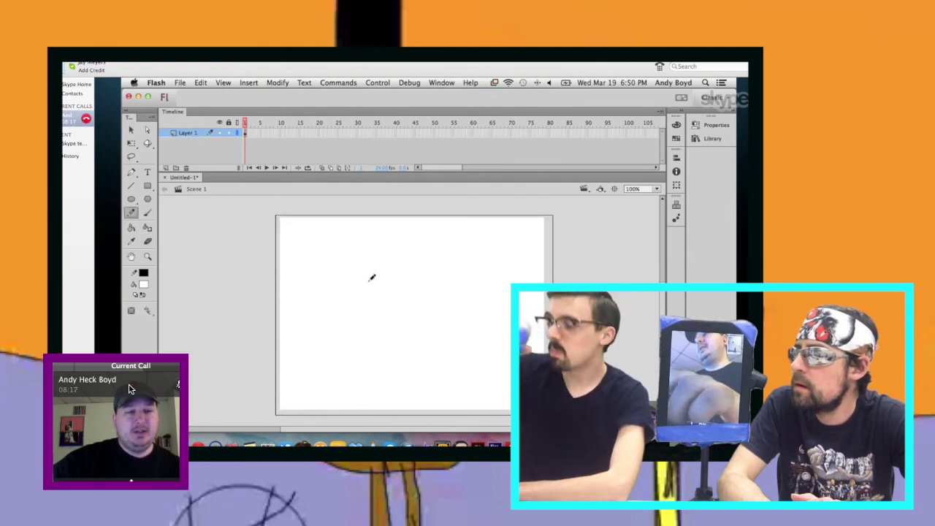
pyautogui.moveTo(368, 281); pyautogui.dragTo(369, 301)
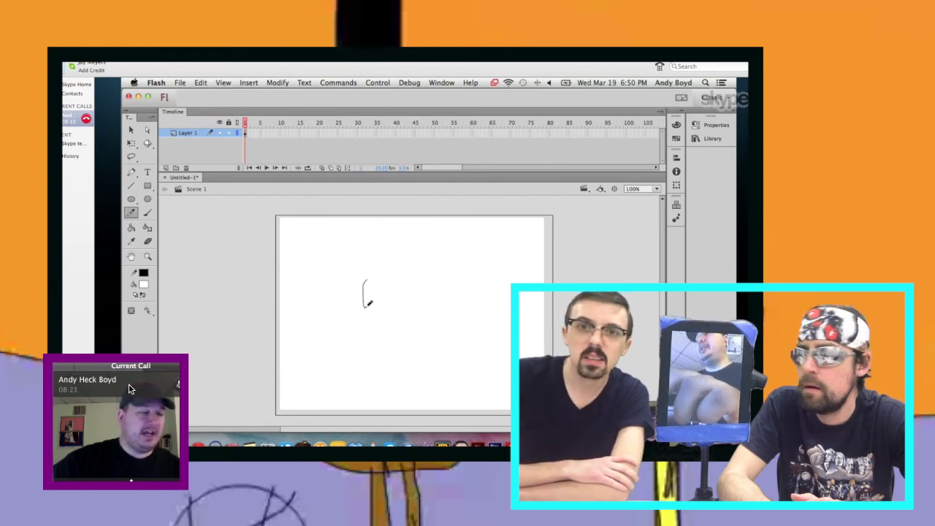
pyautogui.moveTo(370, 301); pyautogui.dragTo(373, 311)
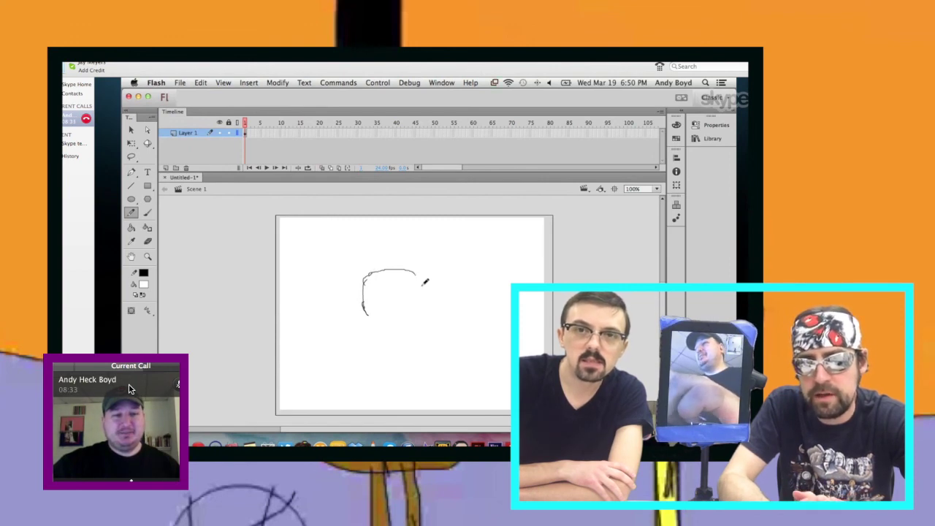
pyautogui.moveTo(425, 291)
pyautogui.mouseDown()
pyautogui.moveTo(388, 333)
pyautogui.moveTo(361, 279)
pyautogui.mouseUp()
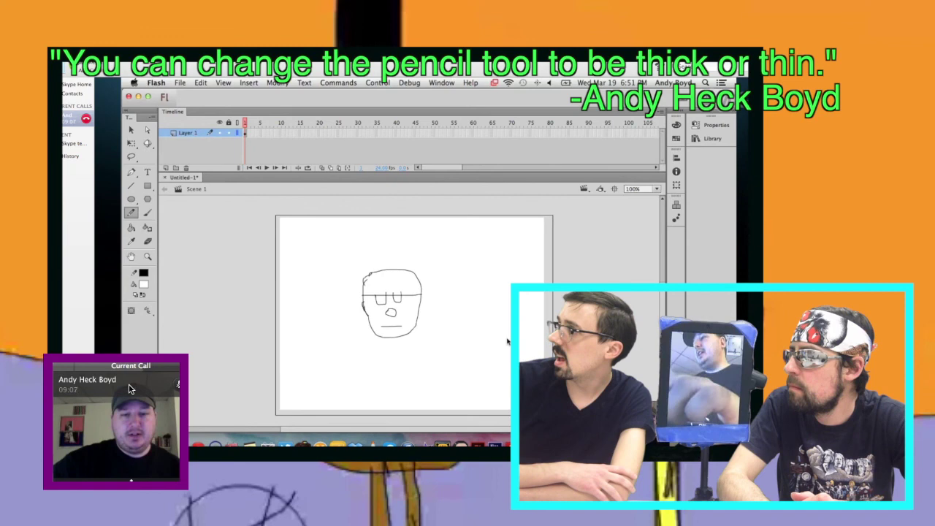
pyautogui.hotkey('ctrl', 'j')
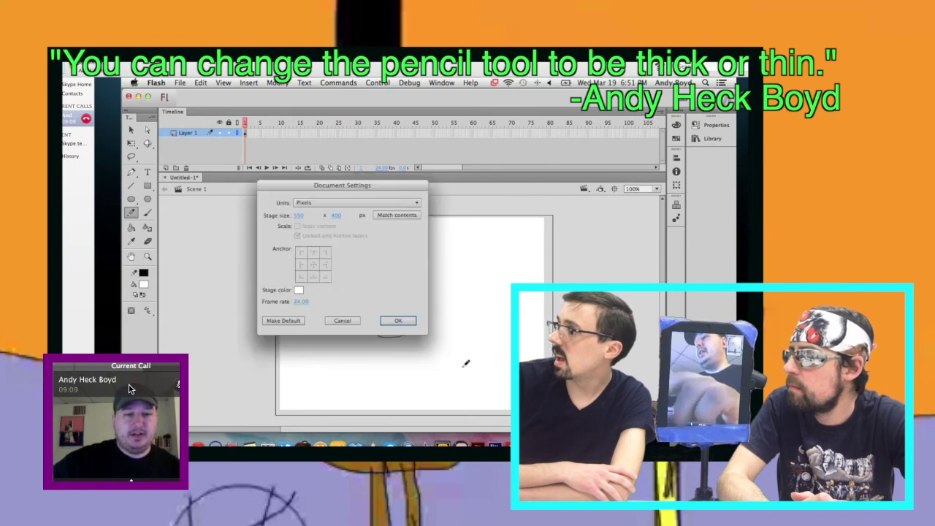
pyautogui.click(342, 321)
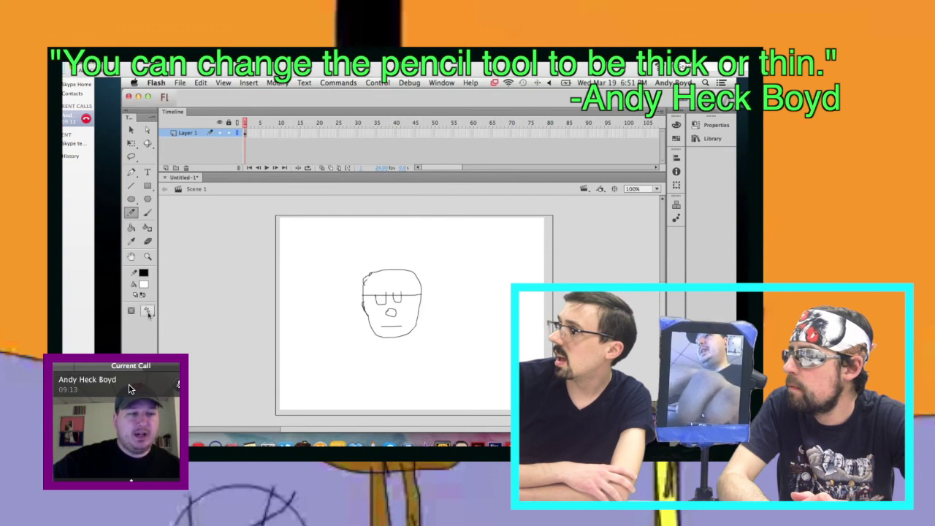
pyautogui.click(148, 314)
pyautogui.click(182, 321)
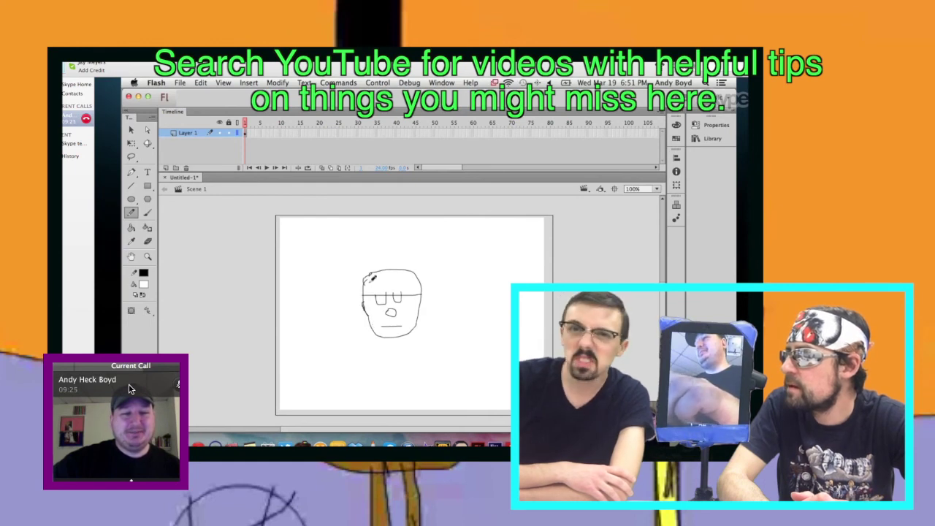
# Draw a line across the top of the head as the hat's brim
pyautogui.moveTo(365, 271); pyautogui.dragTo(408, 269)
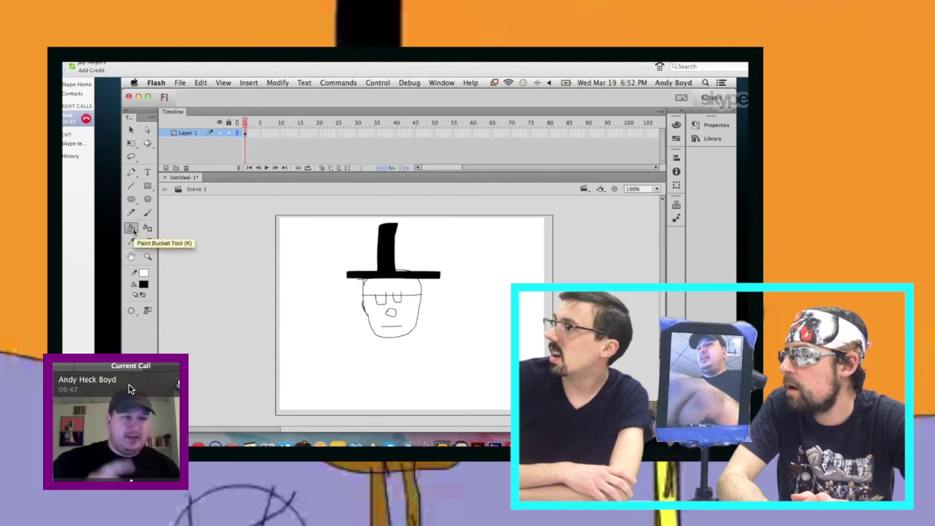
# Fill the band under the hat red, after undoing an accidental black fill
pyautogui.click(407, 275)
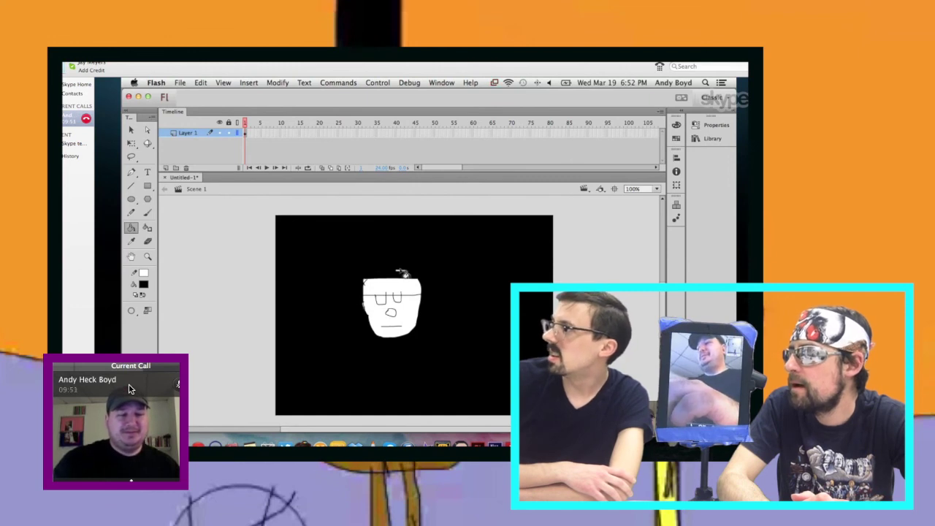
pyautogui.press('super+z')
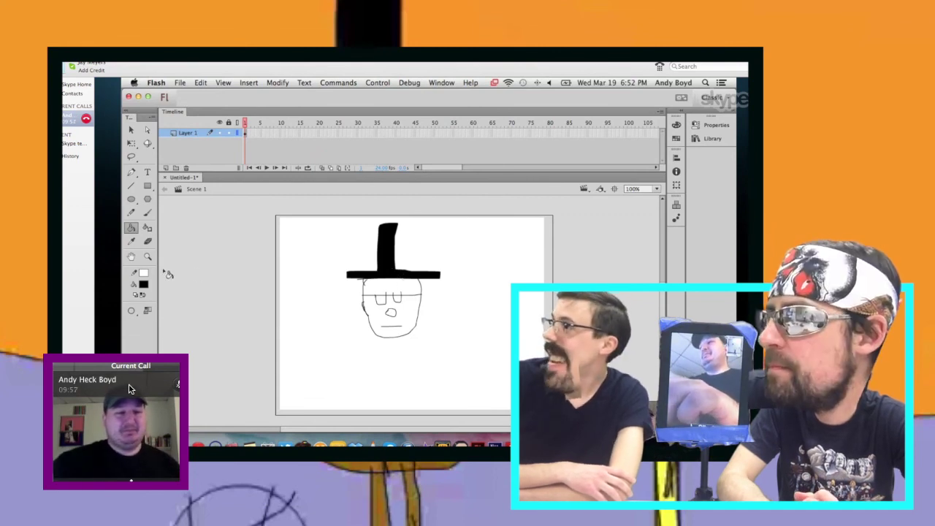
pyautogui.click(144, 284)
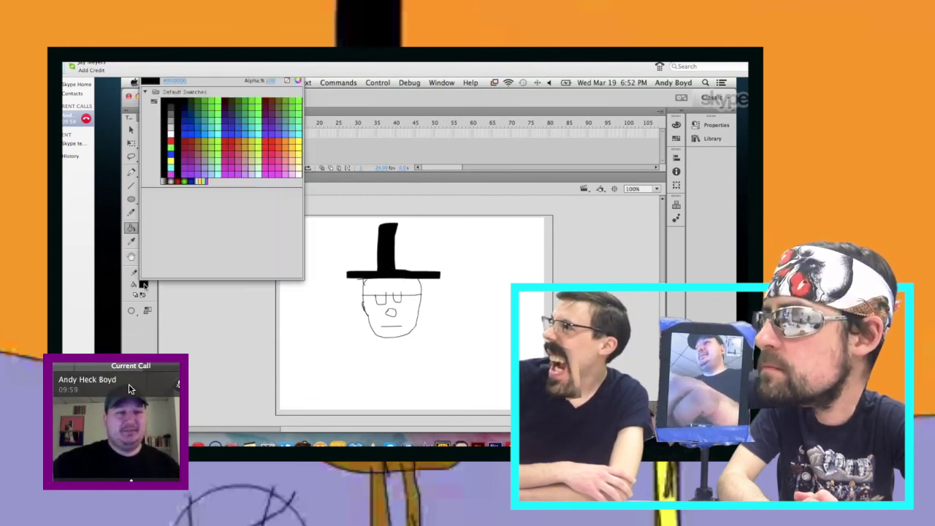
pyautogui.click(191, 149)
pyautogui.click(392, 286)
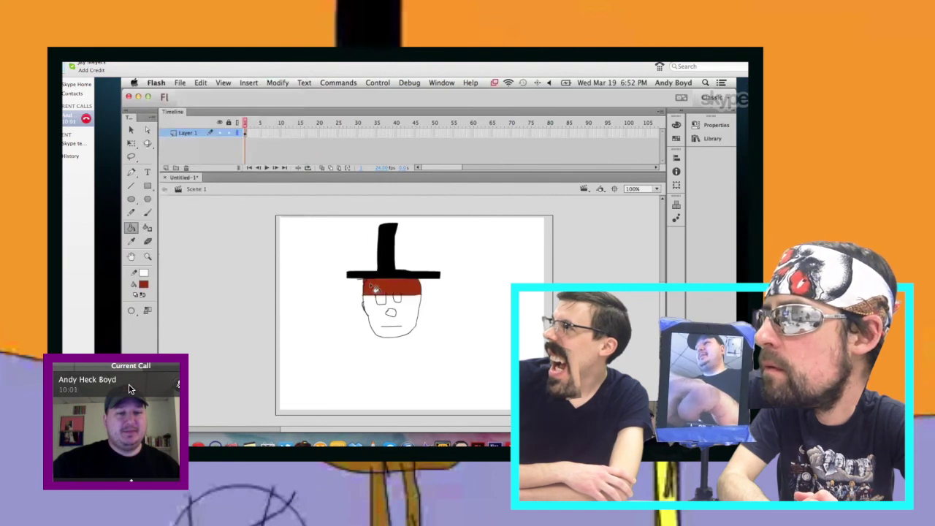
pyautogui.click(392, 321)
pyautogui.click(383, 305)
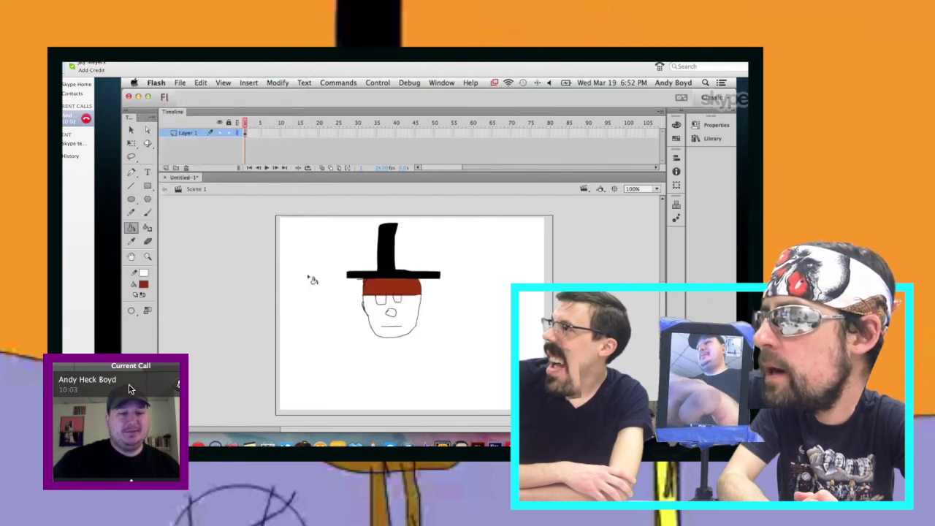
# Colour the left eye purple with the Paint Bucket
pyautogui.click(132, 212)
pyautogui.click(144, 272)
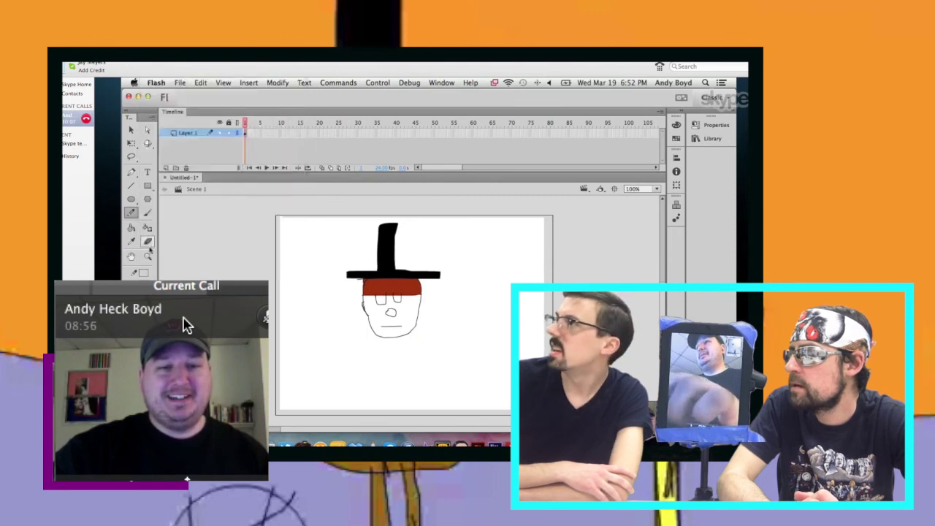
pyautogui.click(143, 272)
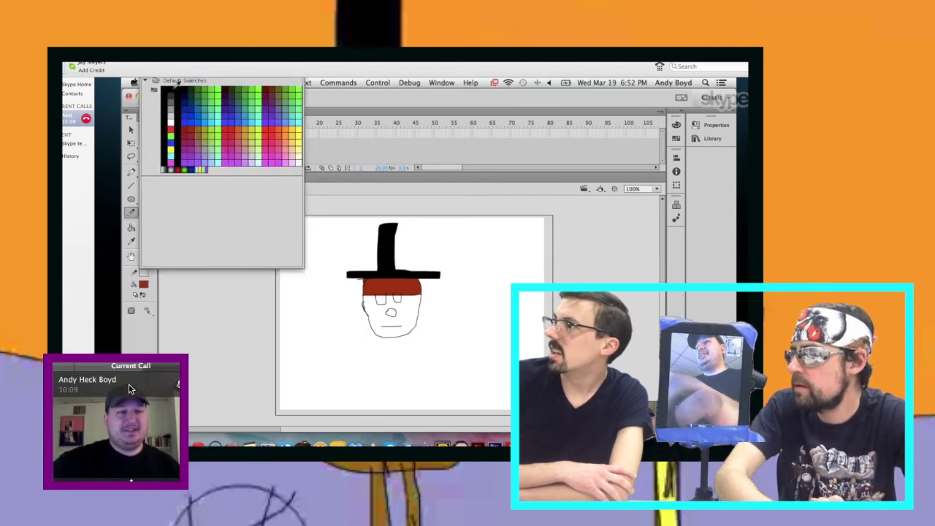
pyautogui.click(317, 211)
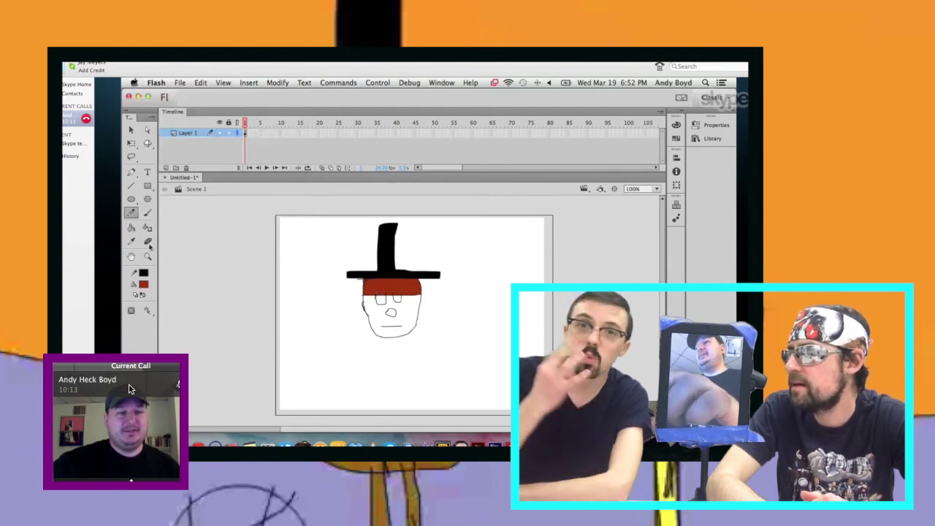
pyautogui.click(133, 229)
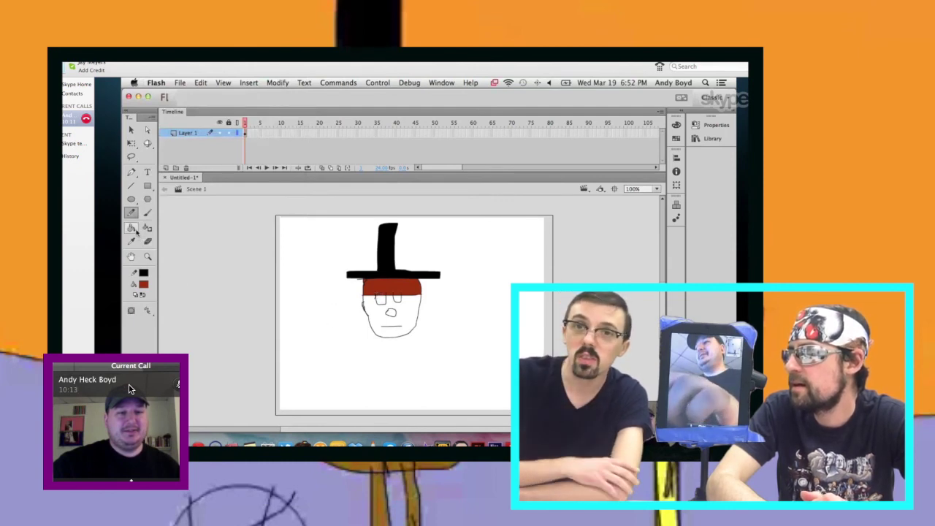
pyautogui.click(144, 284)
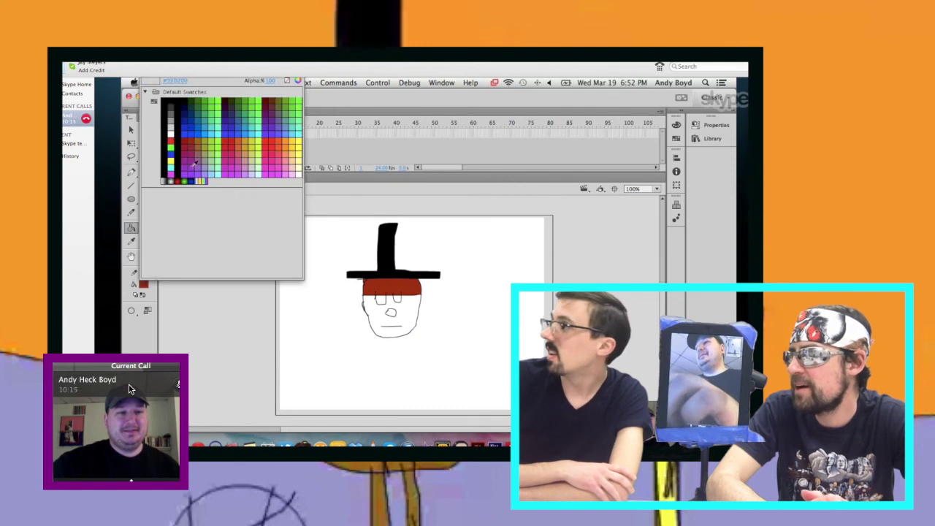
pyautogui.click(197, 162)
pyautogui.click(386, 304)
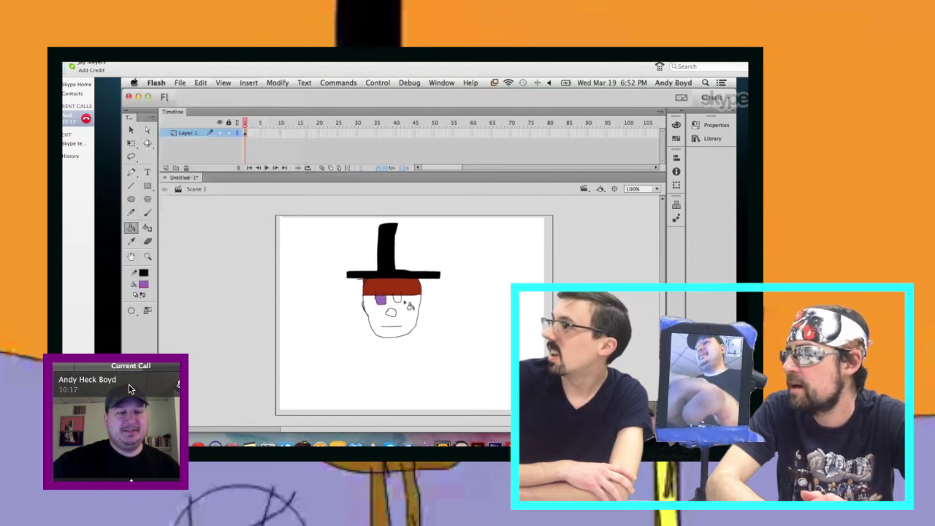
pyautogui.click(132, 214)
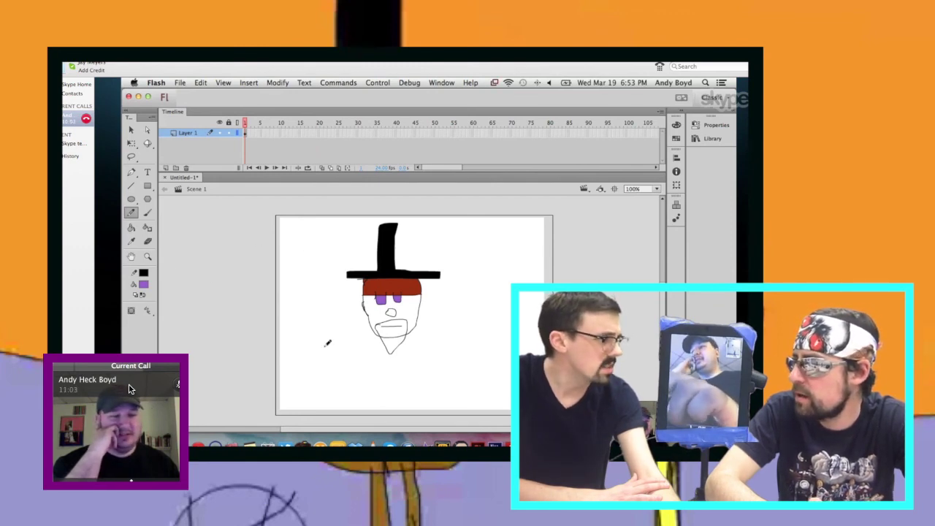
# Select the Paint Bucket tool for filling areas
pyautogui.press('k')
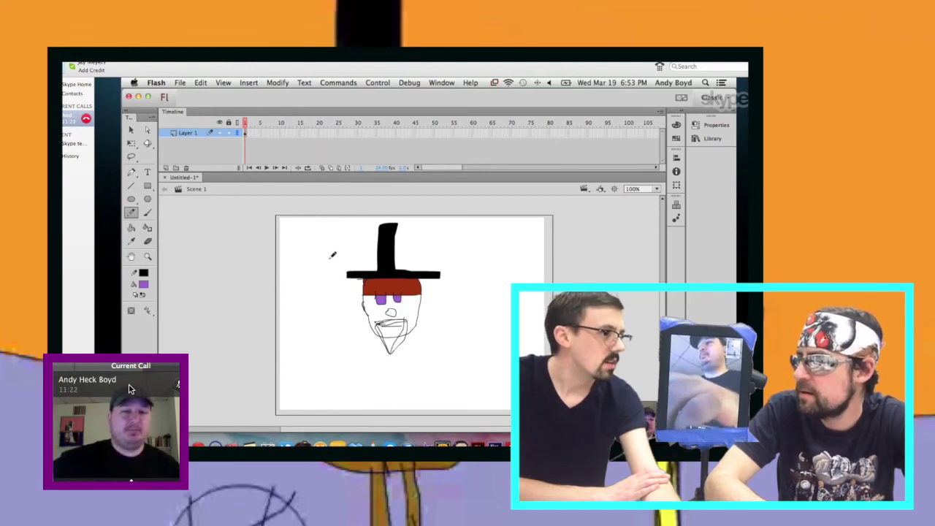
pyautogui.click(132, 227)
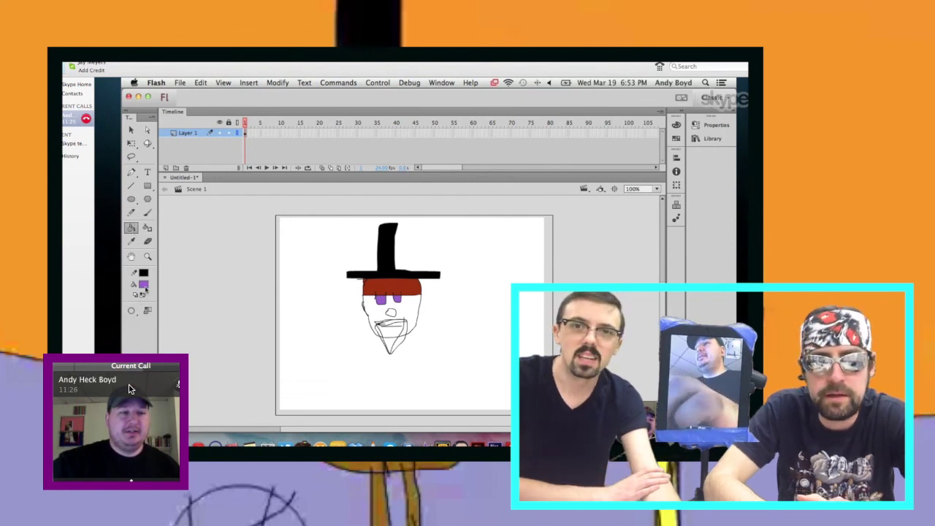
# Fill the stage background brown and pencil a flower stem right of the man
pyautogui.click(143, 284)
pyautogui.click(203, 135)
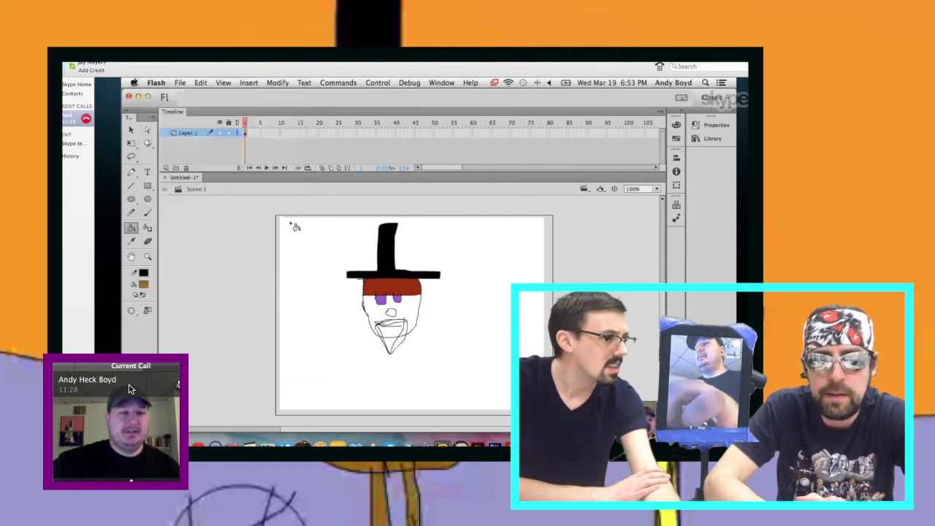
pyautogui.click(323, 308)
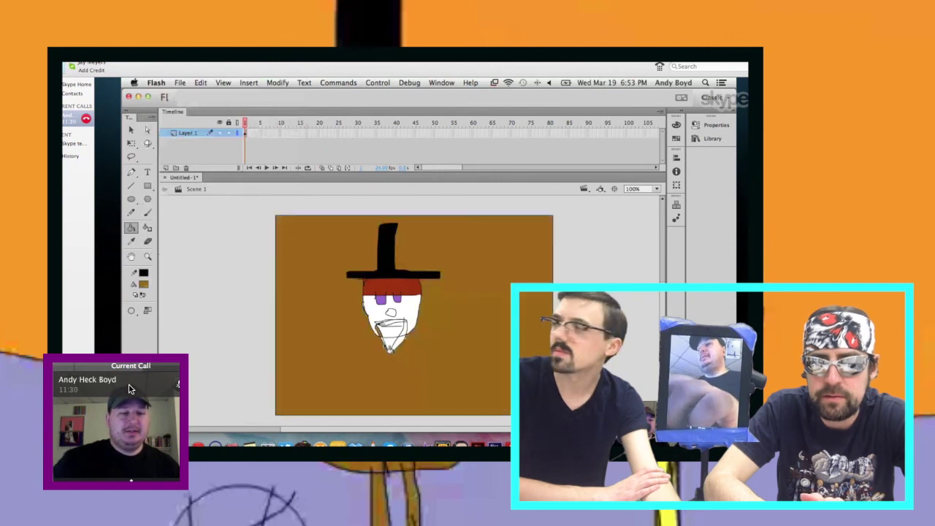
pyautogui.press('y')
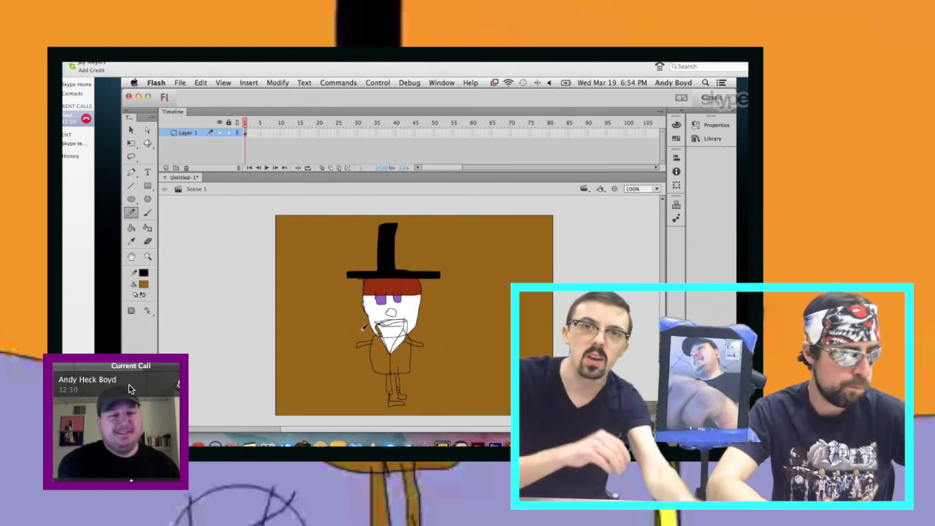
pyautogui.moveTo(468, 325); pyautogui.dragTo(469, 376)
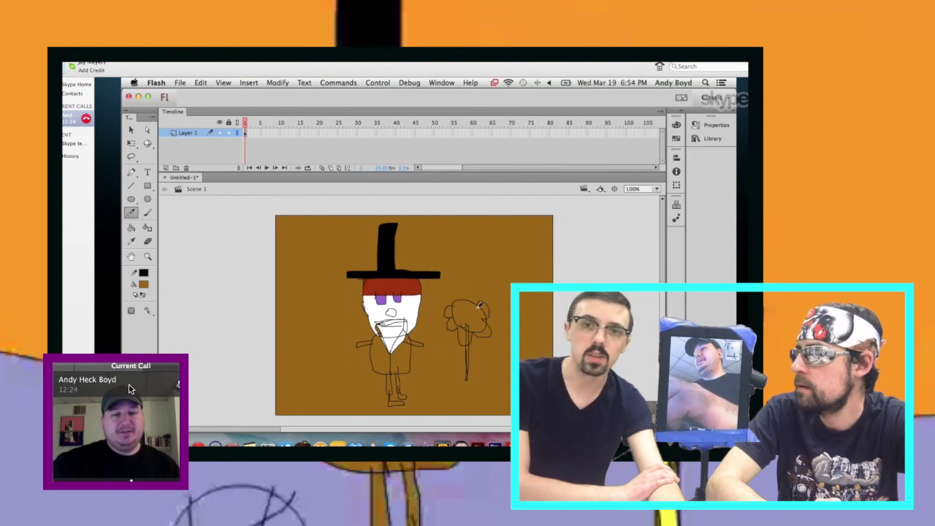
# Add another flower stroke and choose yellow as the fill colour
pyautogui.moveTo(130, 387); pyautogui.dragTo(181, 330)
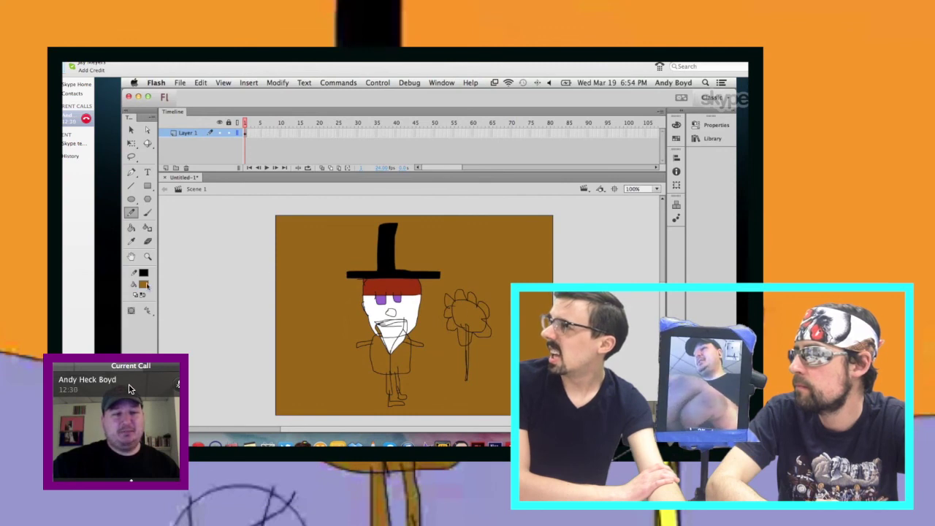
pyautogui.click(145, 285)
pyautogui.click(168, 162)
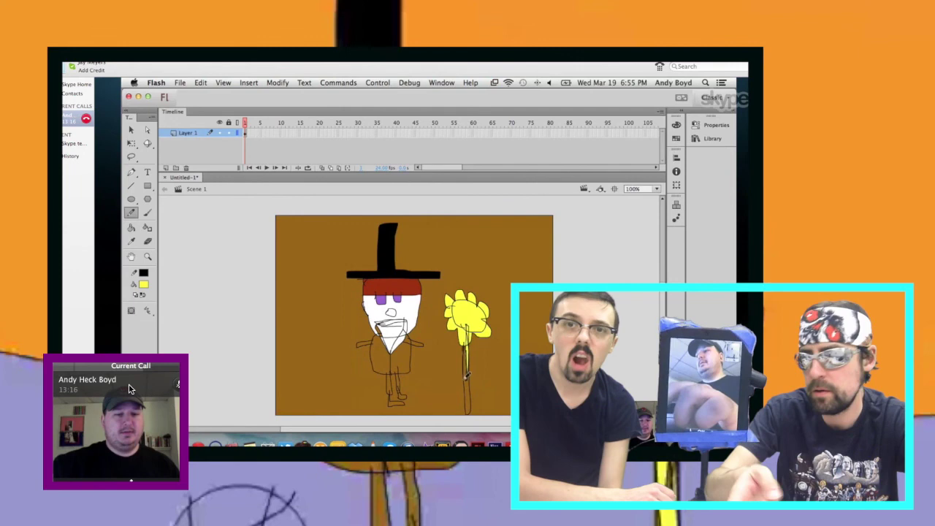
# Close and fill the stem base yellow, then draw a long line to the hand
pyautogui.moveTo(466, 376); pyautogui.dragTo(469, 414)
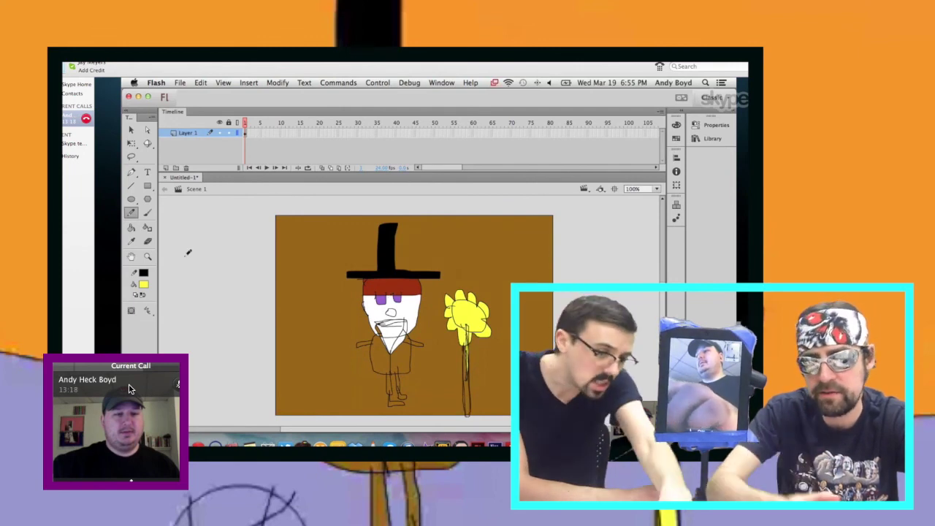
pyautogui.press('k')
pyautogui.click(468, 390)
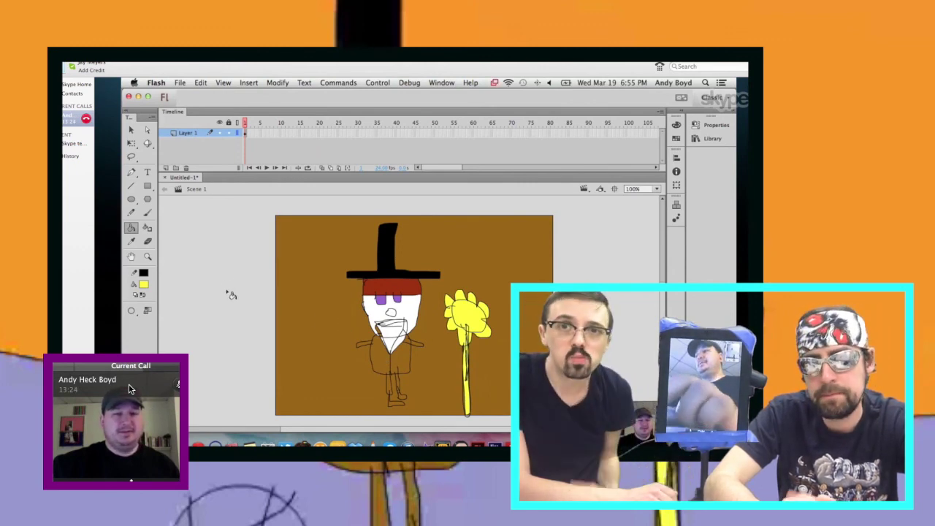
pyautogui.press('y')
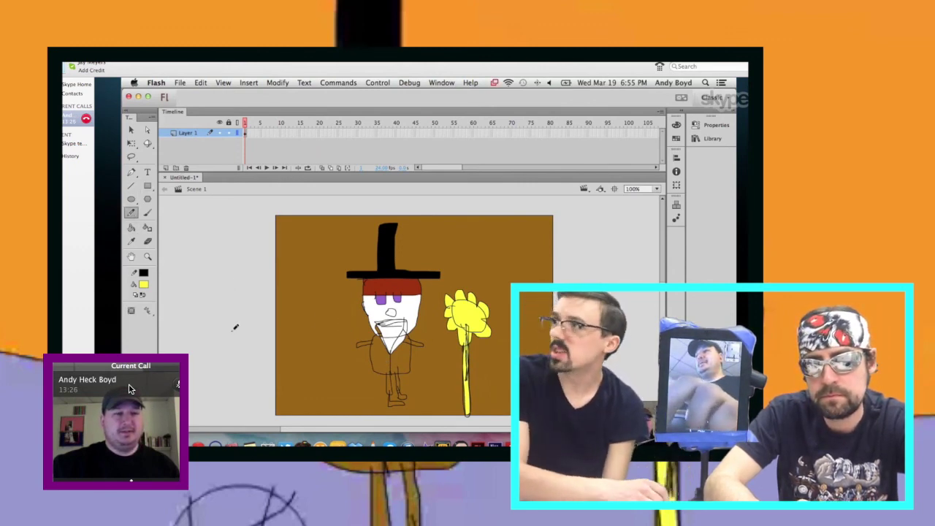
pyautogui.moveTo(242, 340); pyautogui.dragTo(373, 350)
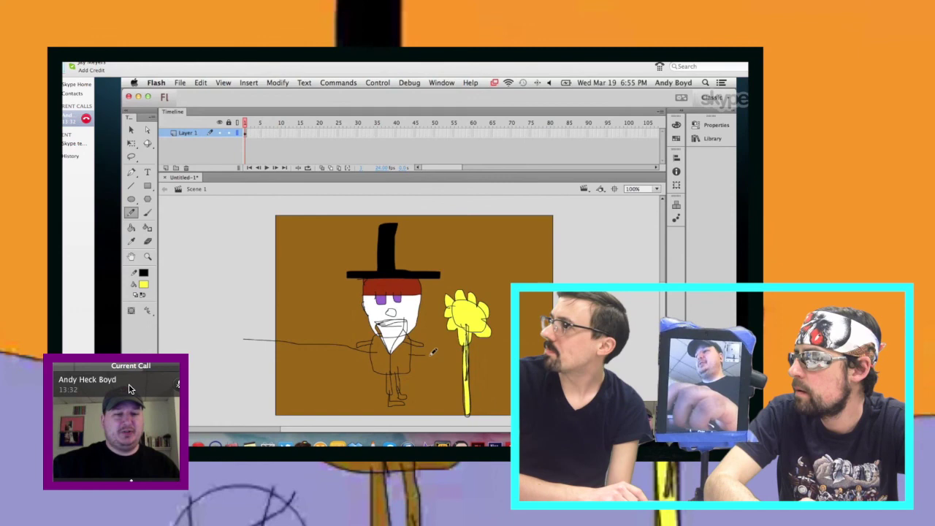
# Extend the horizon line toward the stem and fill the sky blue
pyautogui.moveTo(459, 355); pyautogui.dragTo(465, 353)
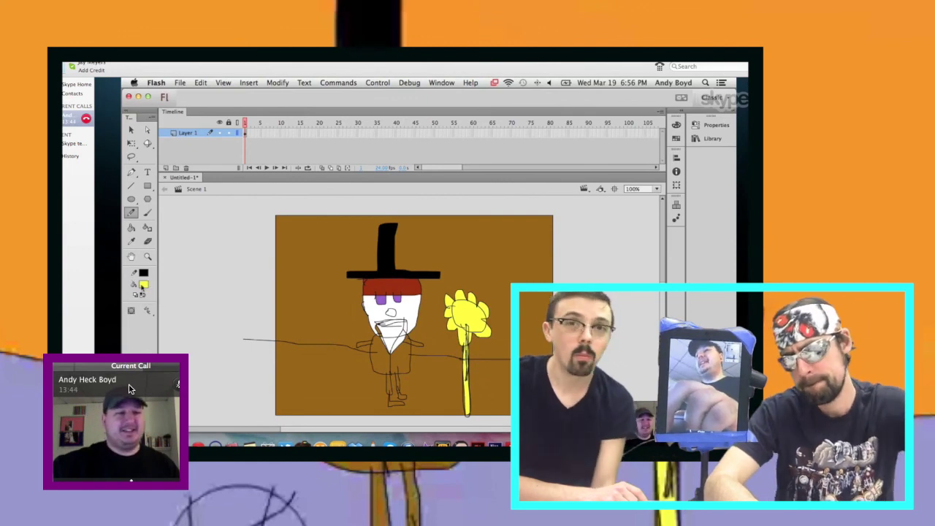
pyautogui.click(142, 287)
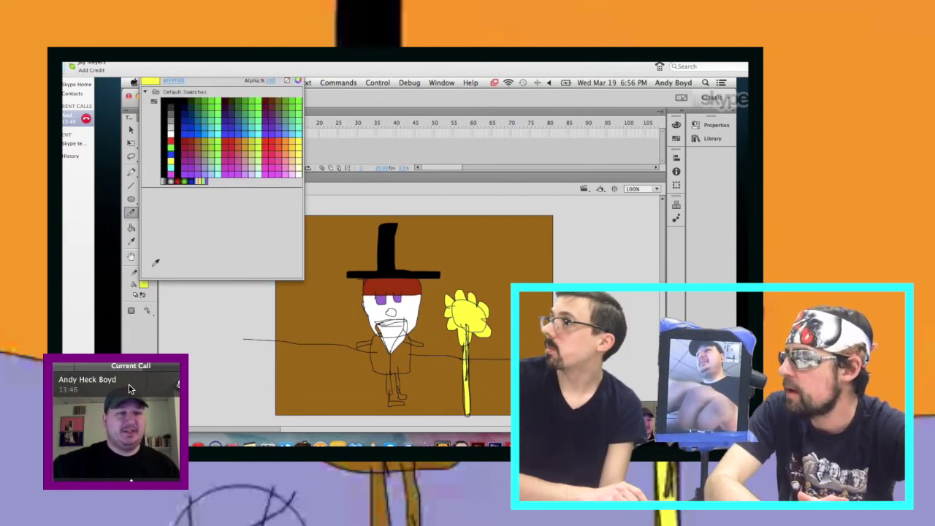
pyautogui.click(205, 120)
pyautogui.press('k')
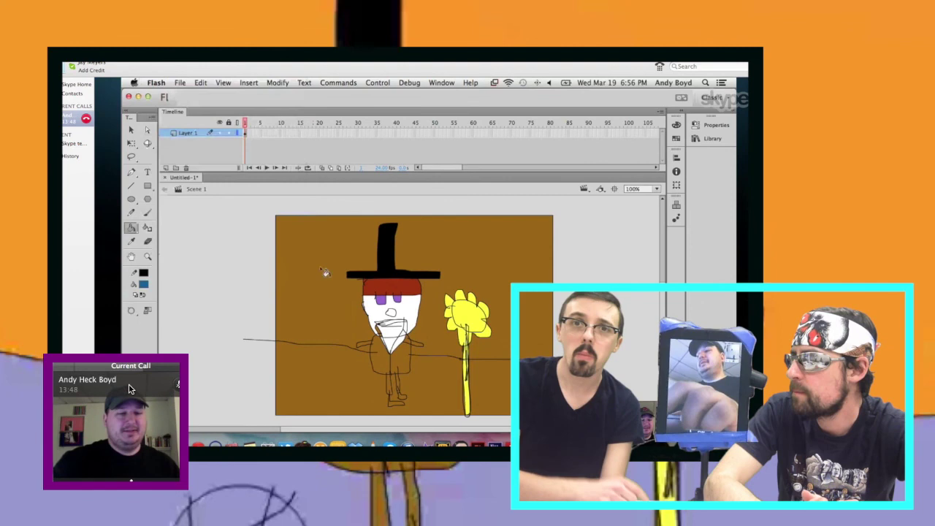
pyautogui.click(336, 281)
pyautogui.press('super+z')
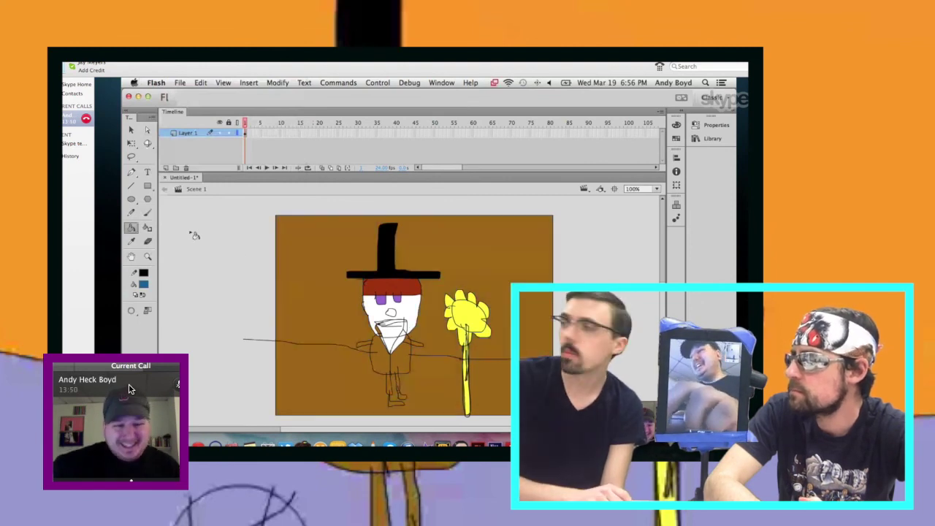
pyautogui.click(132, 211)
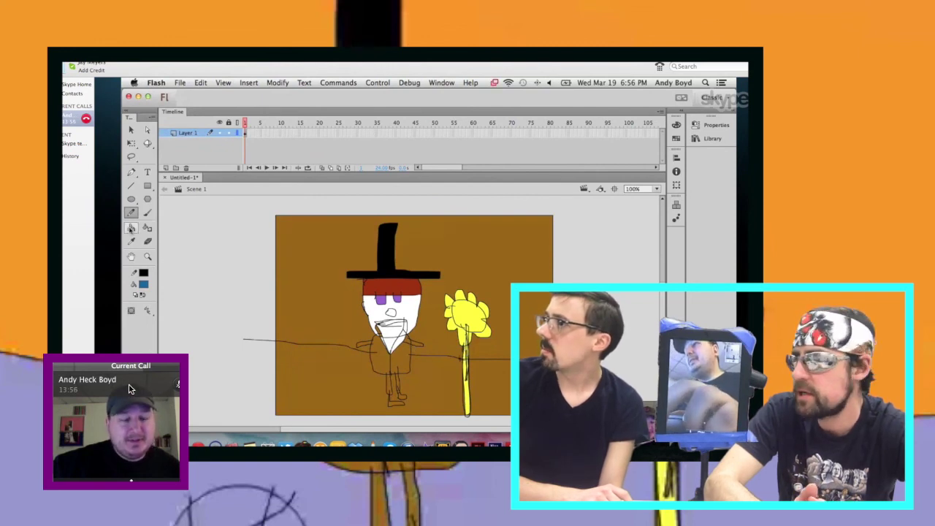
pyautogui.click(132, 228)
pyautogui.click(306, 248)
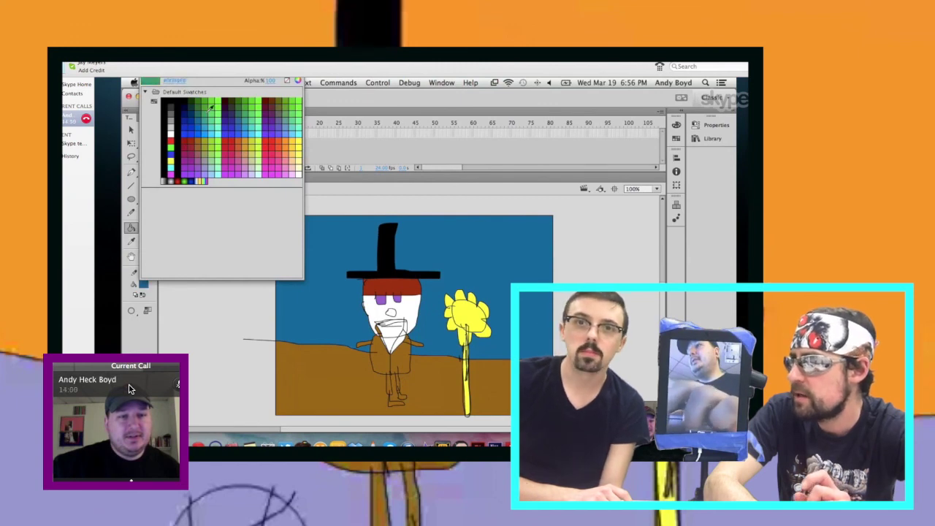
# Fill the ground on both sides of the stem green and the sky grey
pyautogui.click(211, 106)
pyautogui.click(305, 366)
pyautogui.click(491, 398)
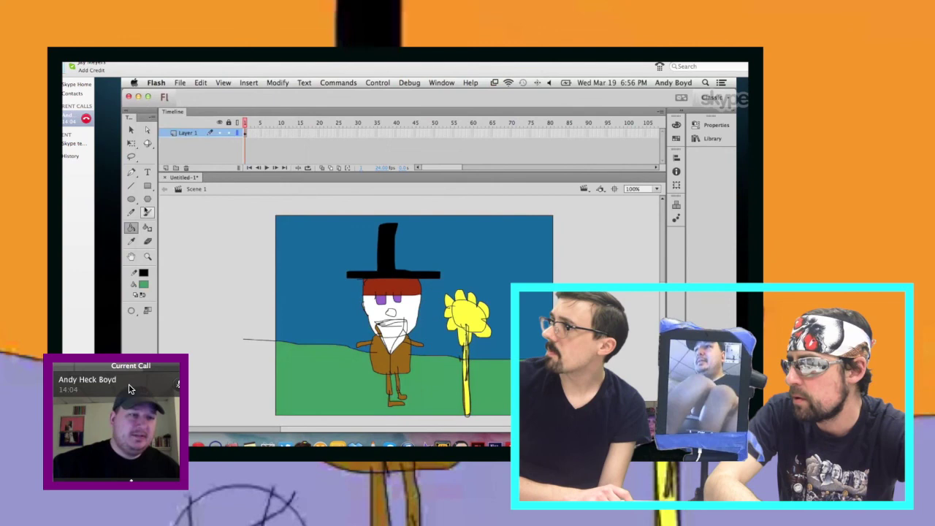
pyautogui.click(143, 284)
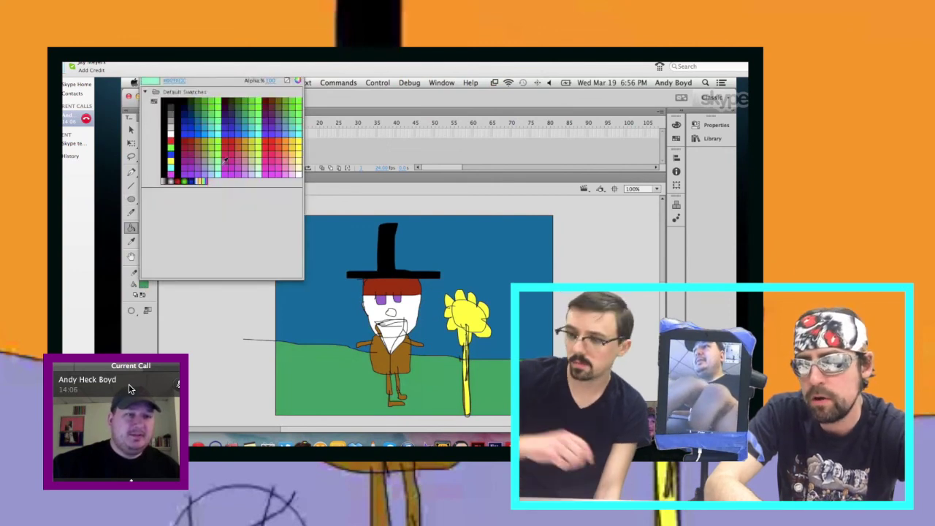
pyautogui.click(188, 168)
pyautogui.click(314, 241)
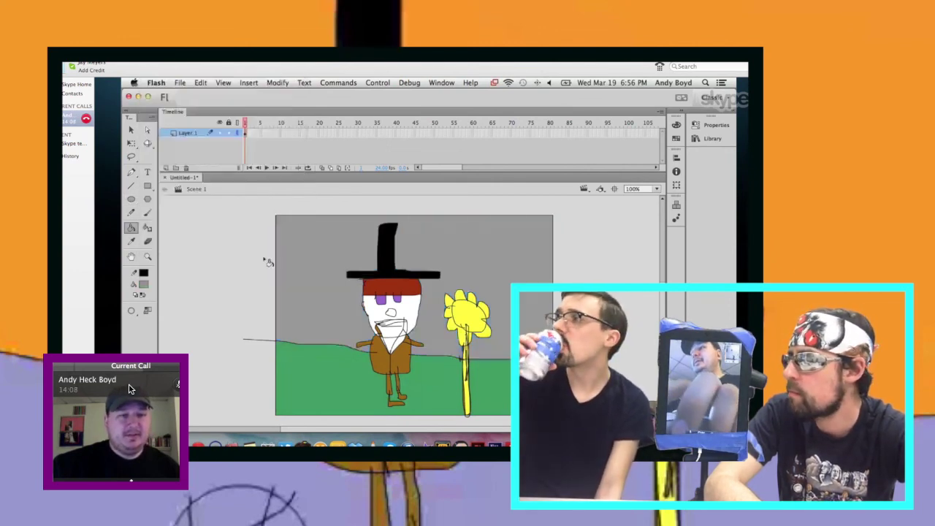
# Recolour the sky orange and the ground lavender
pyautogui.click(143, 284)
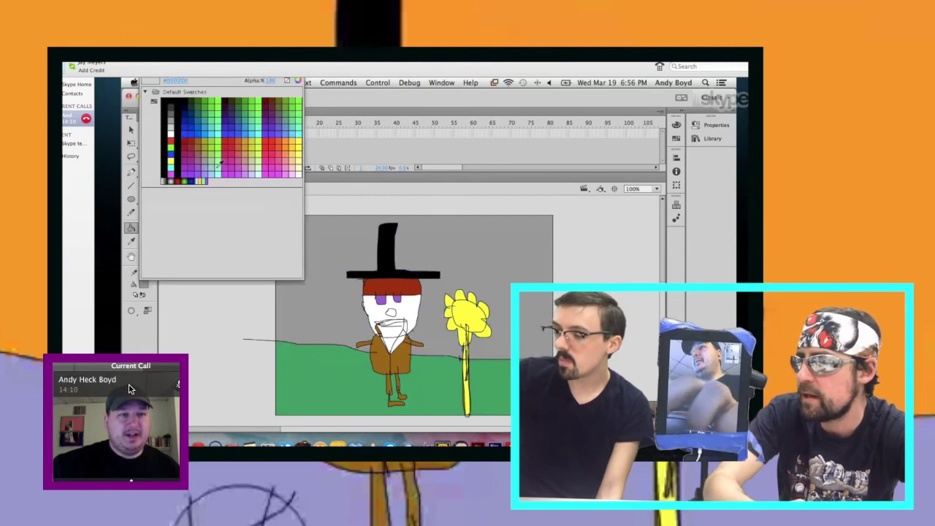
pyautogui.click(188, 168)
pyautogui.click(143, 284)
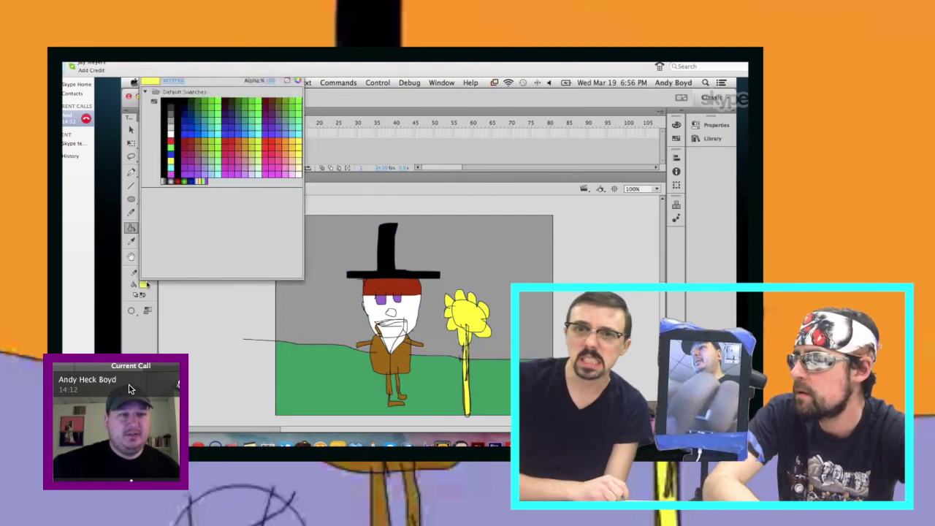
pyautogui.click(291, 134)
pyautogui.click(292, 296)
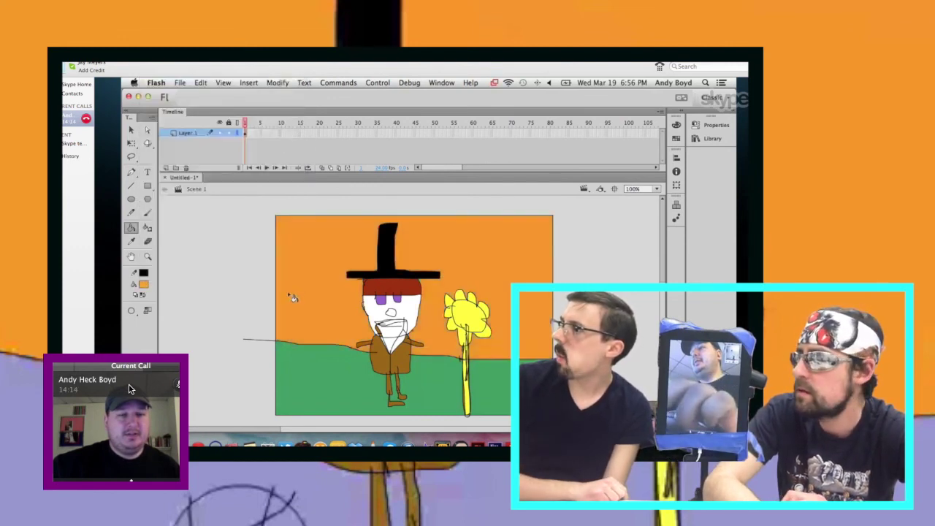
pyautogui.click(143, 284)
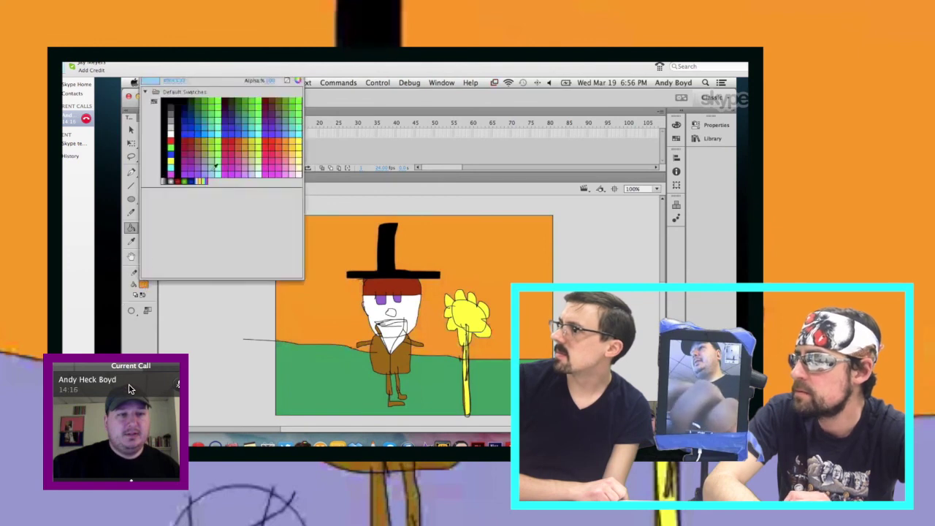
pyautogui.click(211, 168)
pyautogui.click(318, 376)
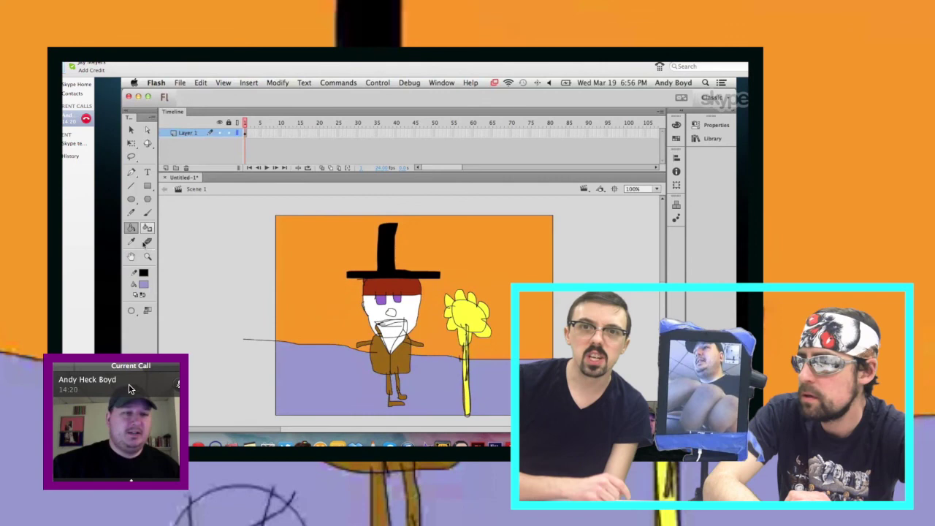
pyautogui.click(131, 212)
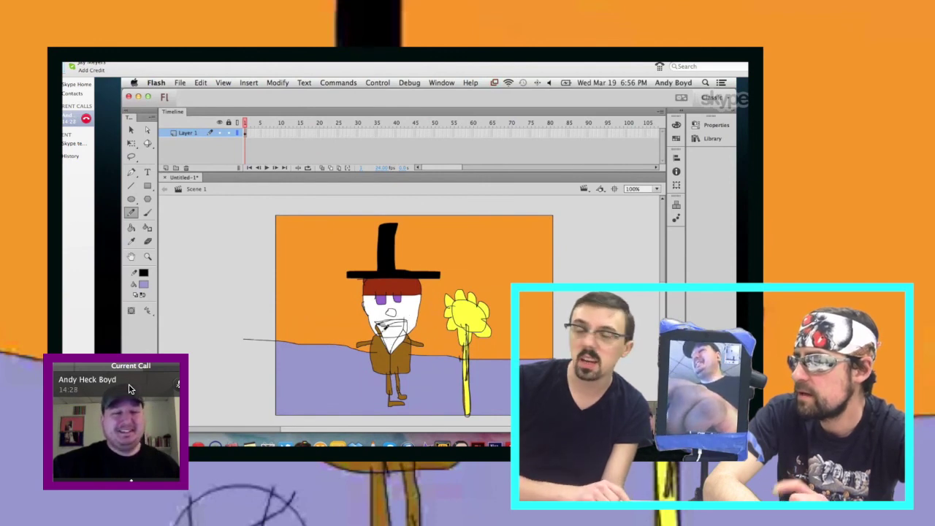
# Insert a keyframe on Layer 1's first frame in the Timeline
pyautogui.rightClick(255, 136)
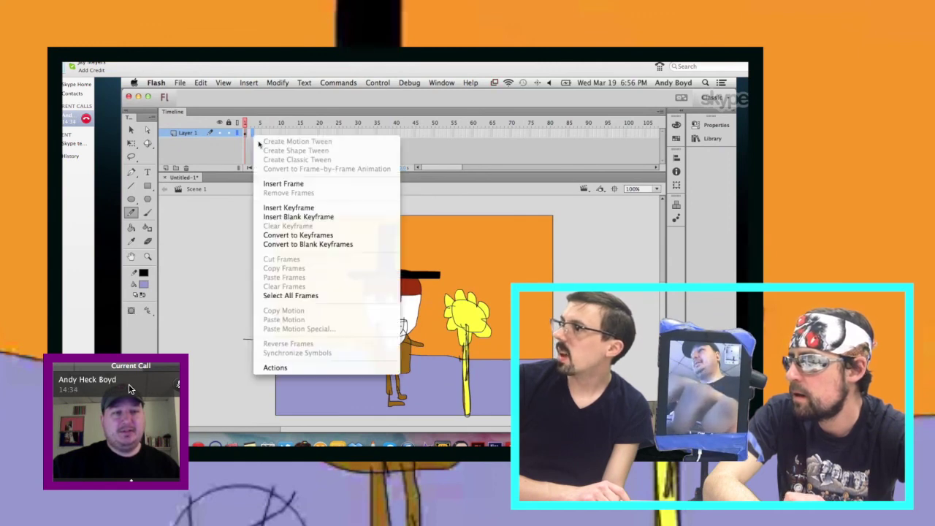
pyautogui.click(288, 208)
pyautogui.rightClick(216, 236)
pyautogui.press('Escape')
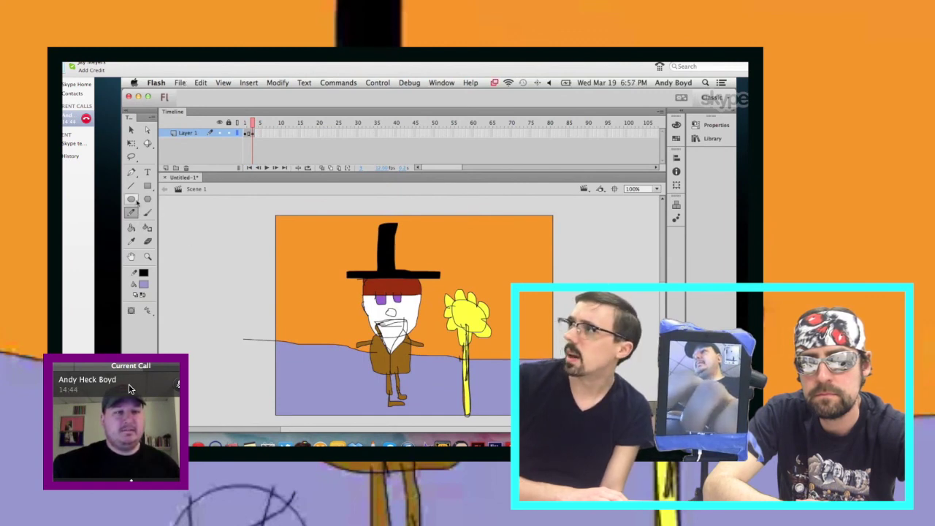
pyautogui.click(131, 130)
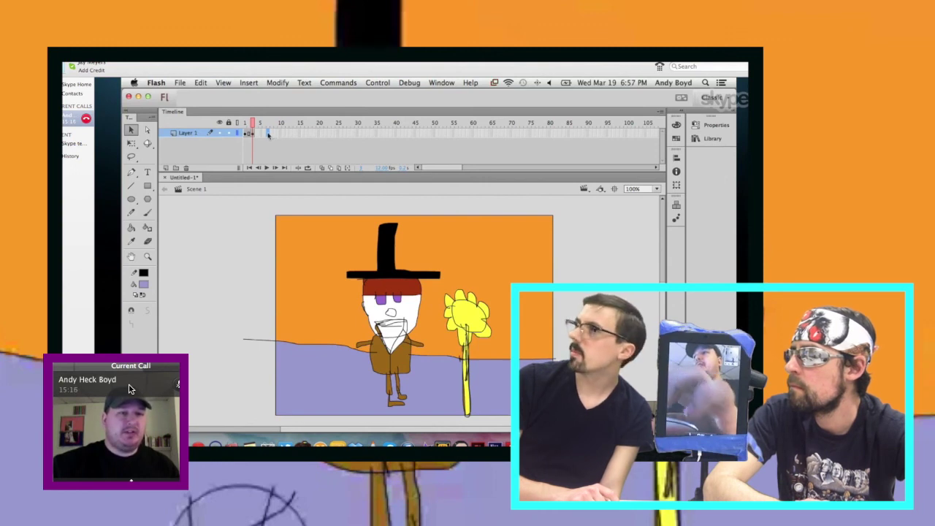
pyautogui.rightClick(268, 134)
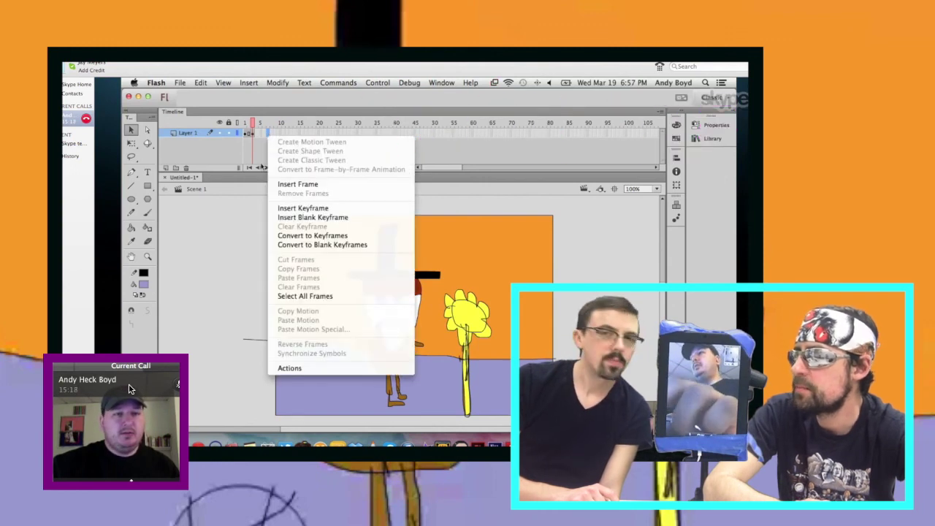
pyautogui.press('Escape')
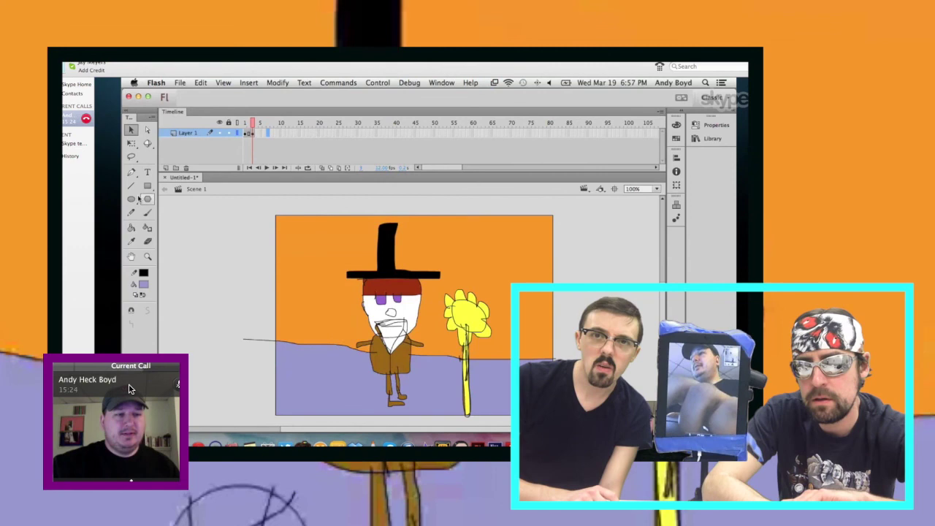
# Draw a lavender circle left of the stage and select the whole ball
pyautogui.moveTo(180, 269); pyautogui.dragTo(219, 305)
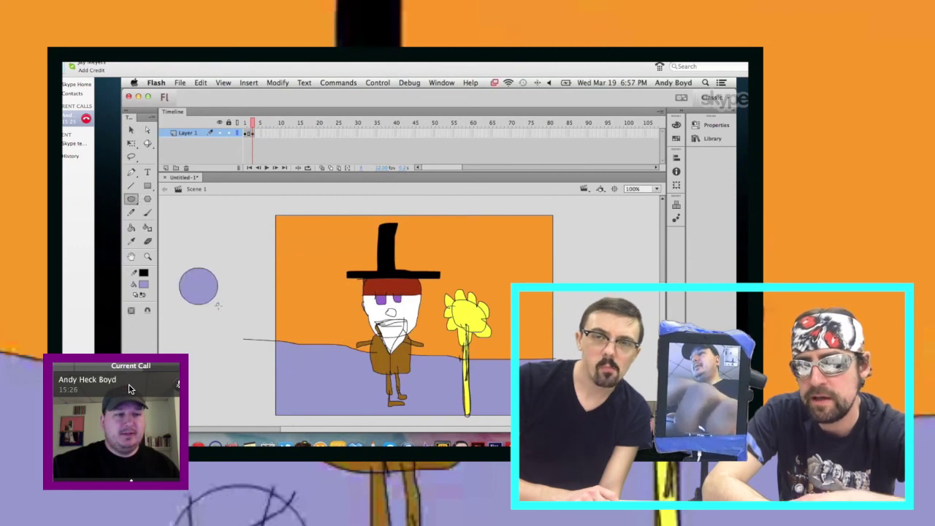
pyautogui.press('k')
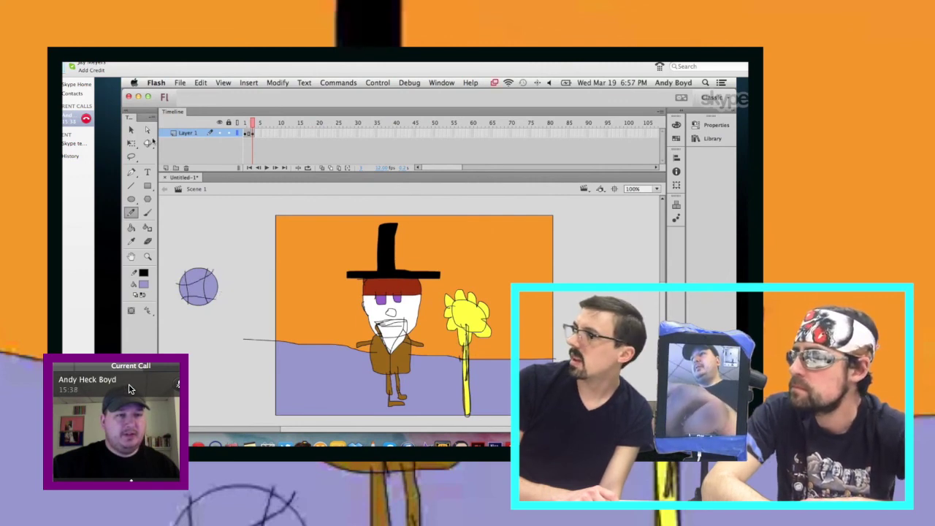
pyautogui.press('v')
pyautogui.moveTo(168, 261); pyautogui.dragTo(219, 313)
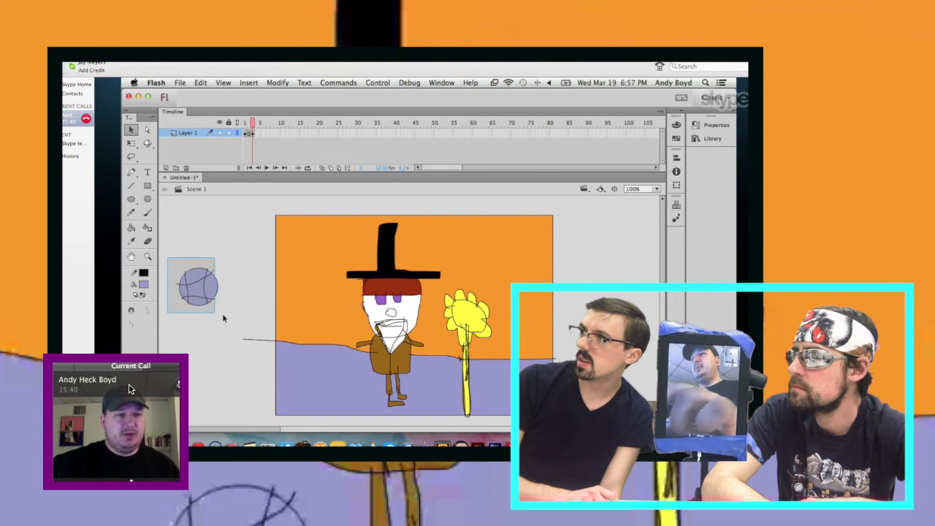
# Convert the ball into a symbol and nudge it slightly to the right
pyautogui.click(277, 82)
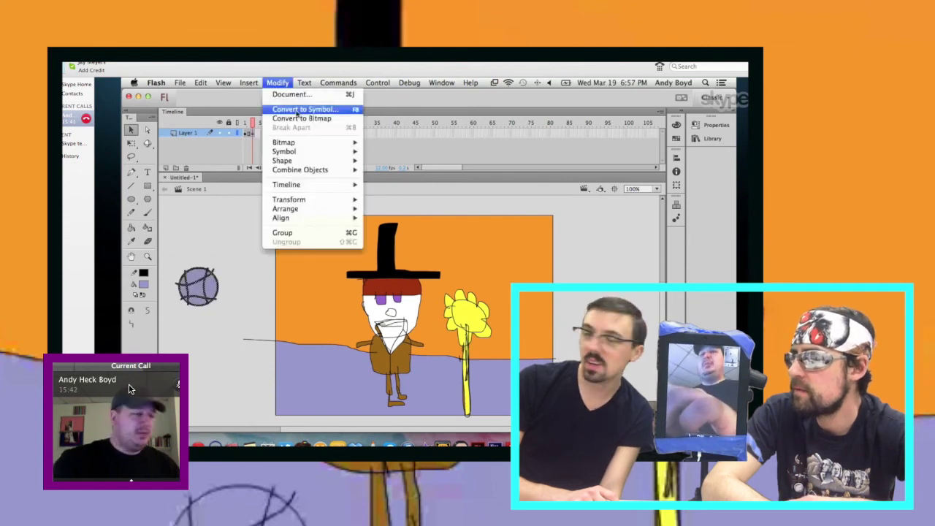
pyautogui.click(300, 110)
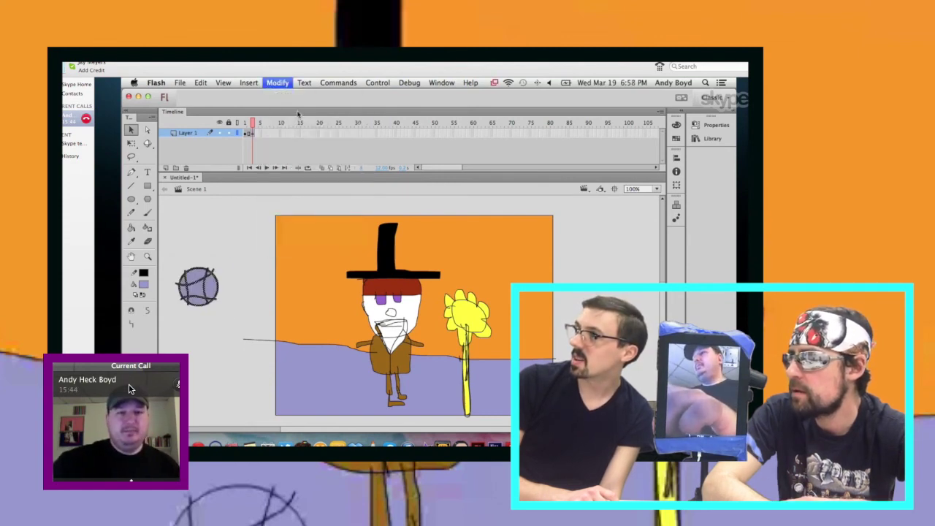
pyautogui.write('drdiuyft')
pyautogui.press('Return')
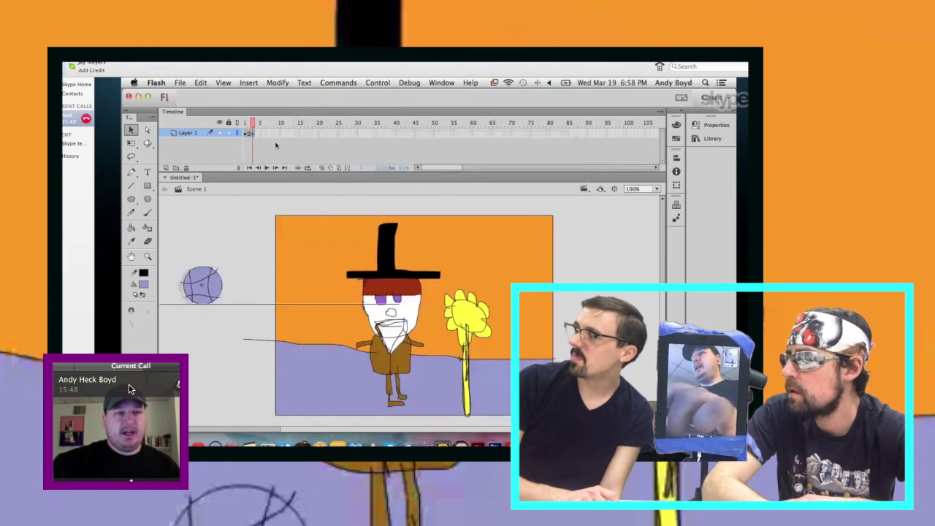
pyautogui.moveTo(196, 285); pyautogui.dragTo(203, 283)
# Move the ball symbol onto the stage, then briefly edit it in place and return
pyautogui.click(277, 82)
pyautogui.press('Escape')
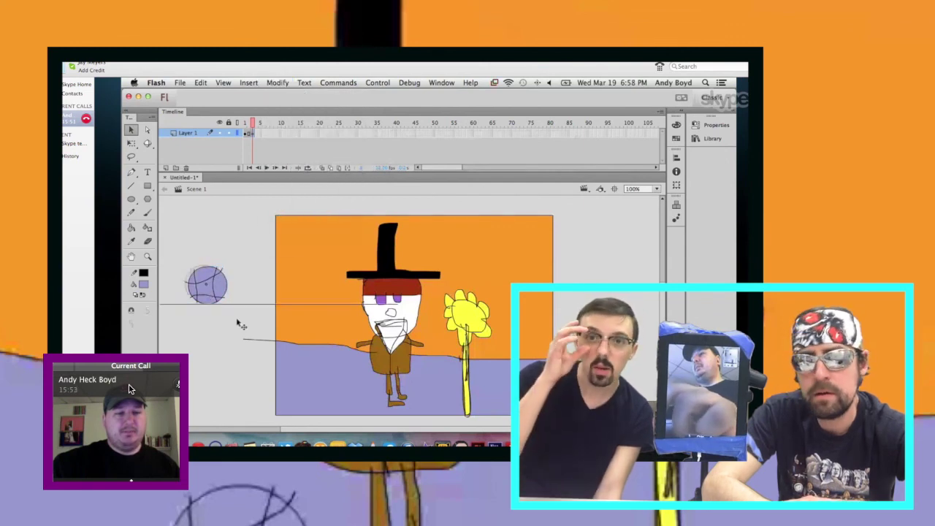
pyautogui.moveTo(203, 284); pyautogui.dragTo(320, 356)
pyautogui.doubleClick(320, 355)
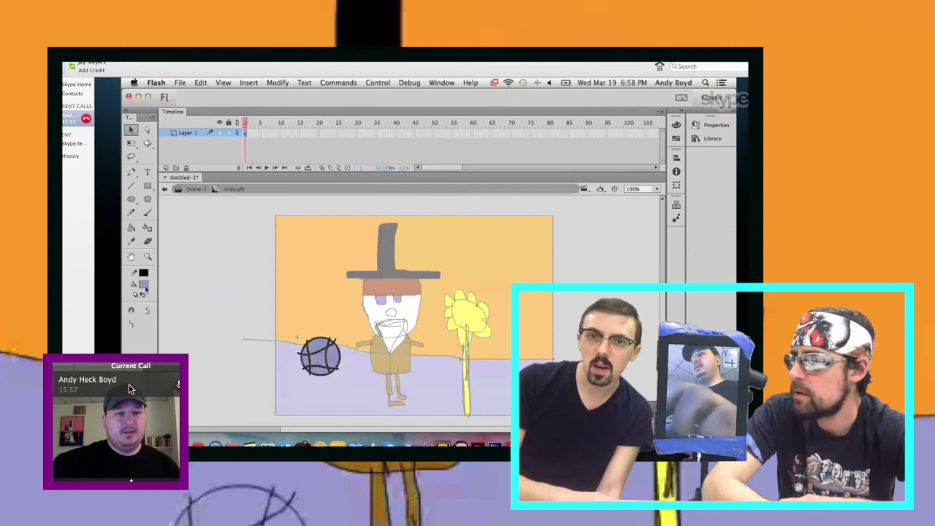
pyautogui.click(179, 305)
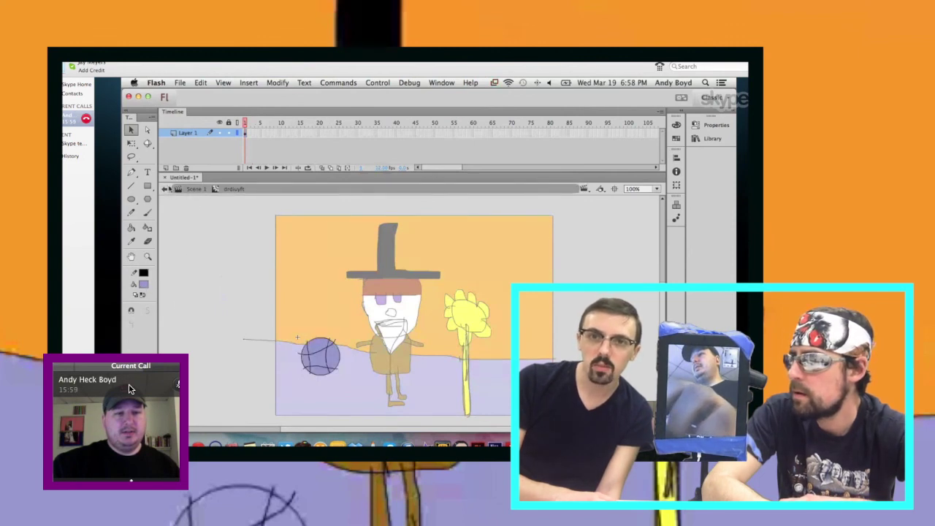
pyautogui.doubleClick(297, 338)
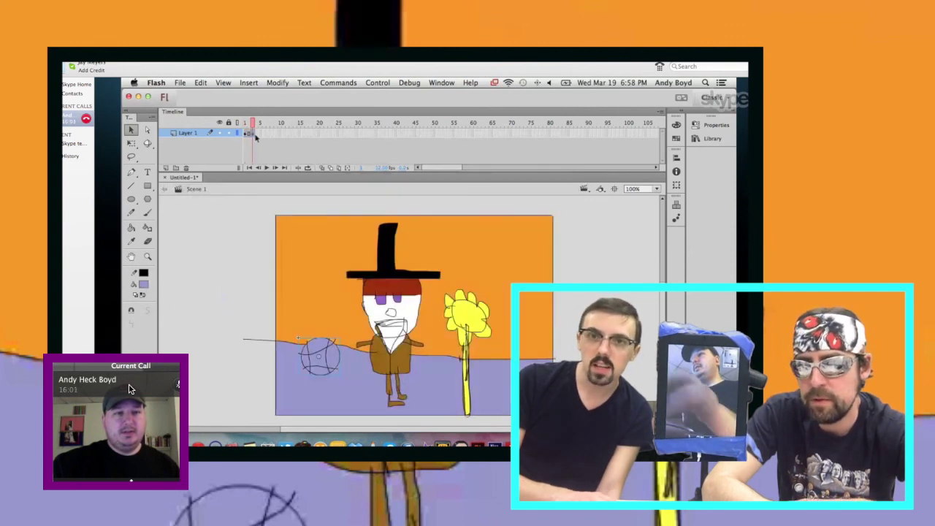
# Add a keyframe at frame 5, convert the ball to a symbol, and place it beside the man's legs
pyautogui.rightClick(257, 135)
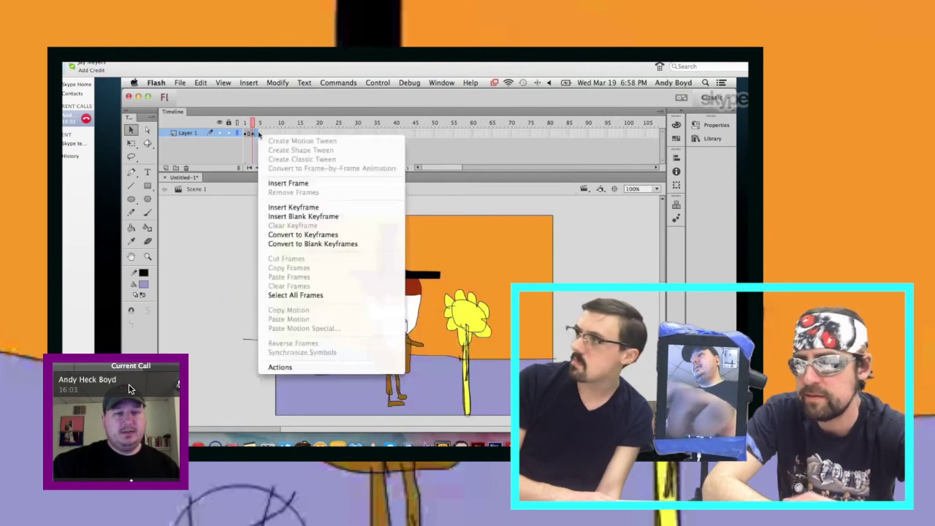
pyautogui.click(293, 207)
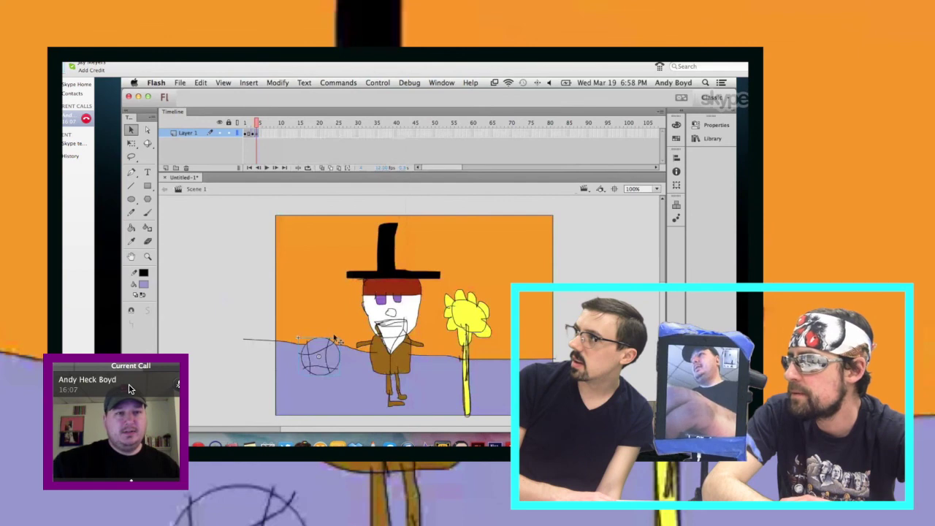
pyautogui.click(278, 82)
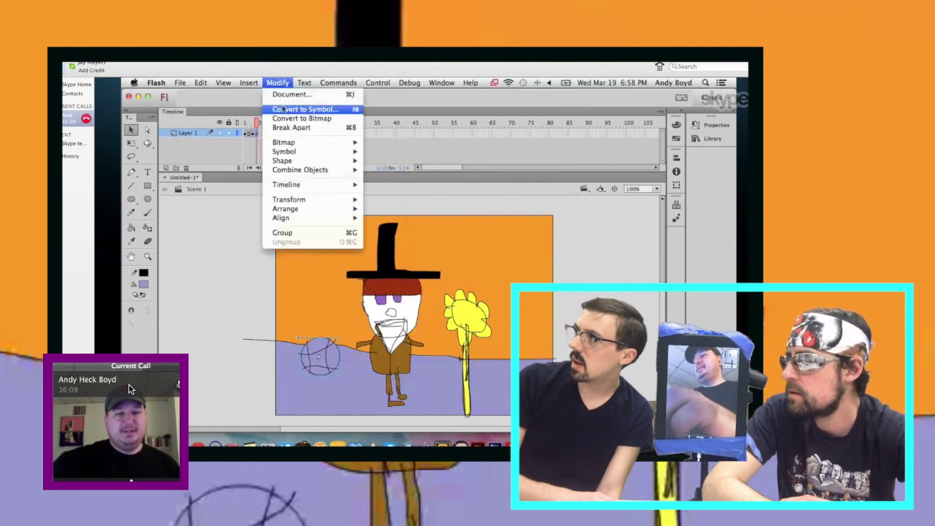
pyautogui.click(307, 109)
pyautogui.press('Return')
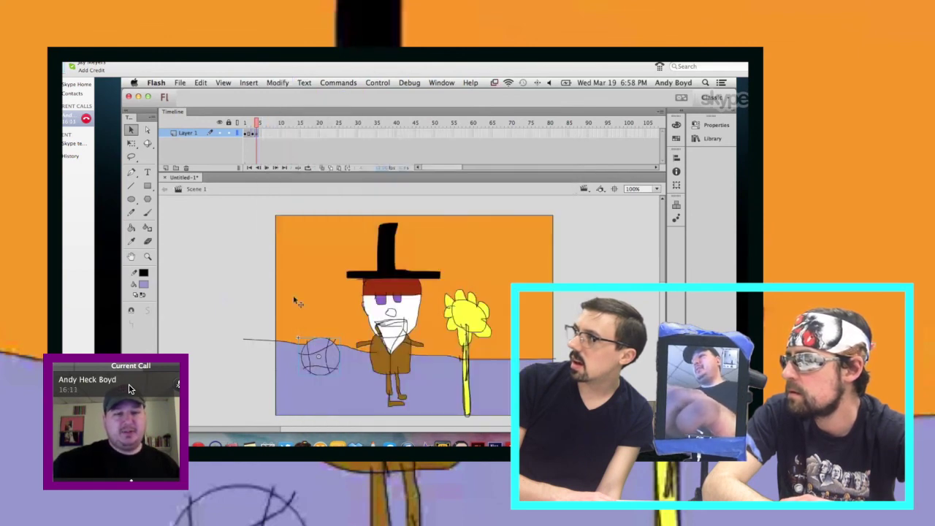
pyautogui.moveTo(303, 355); pyautogui.dragTo(349, 369)
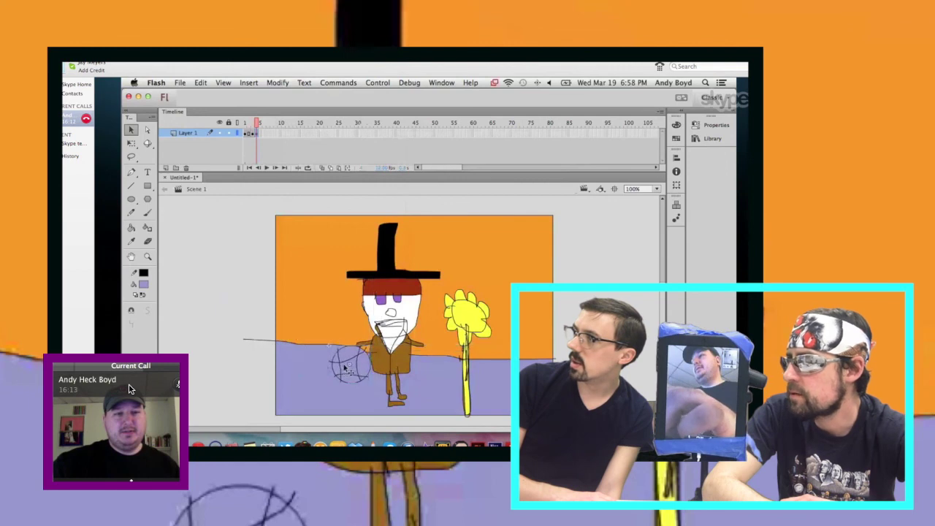
# Inside the ball symbol, key the ball lower on the ground and classic-tween the fall
pyautogui.doubleClick(345, 367)
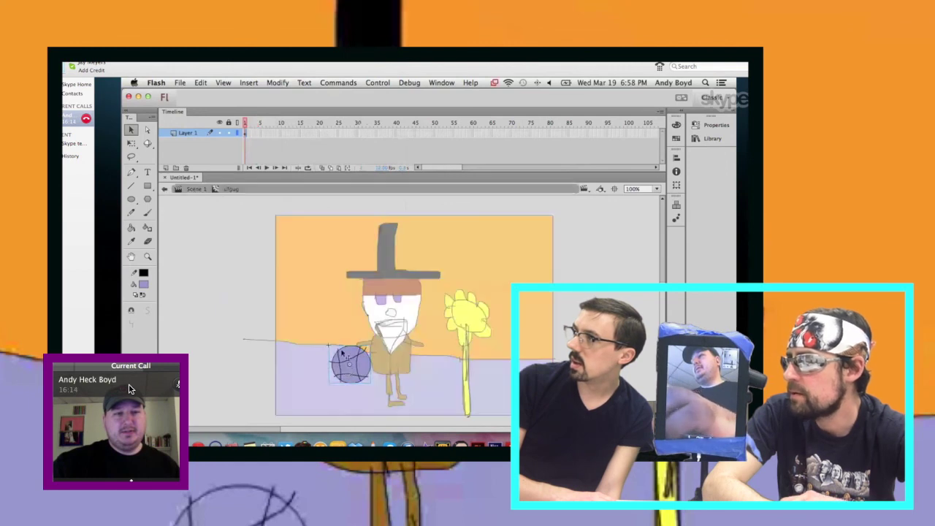
pyautogui.rightClick(262, 136)
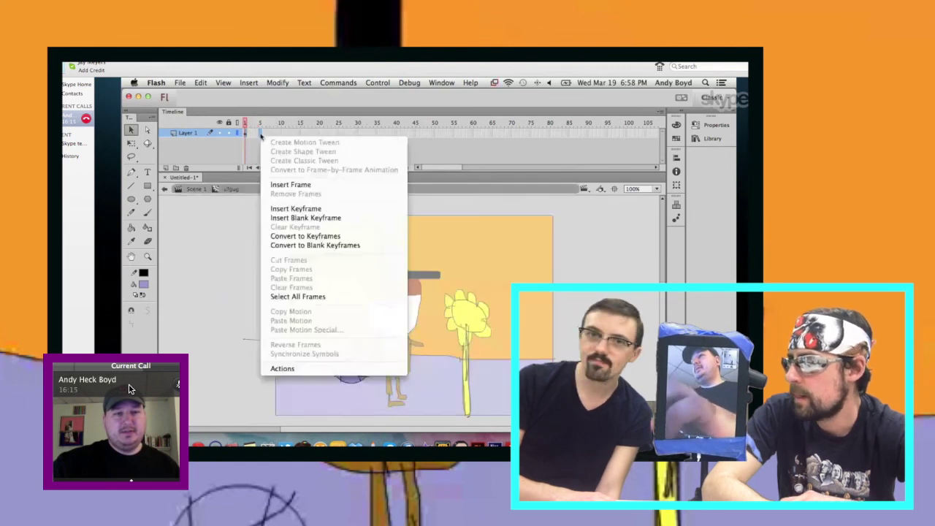
pyautogui.click(295, 208)
pyautogui.moveTo(345, 368); pyautogui.dragTo(347, 398)
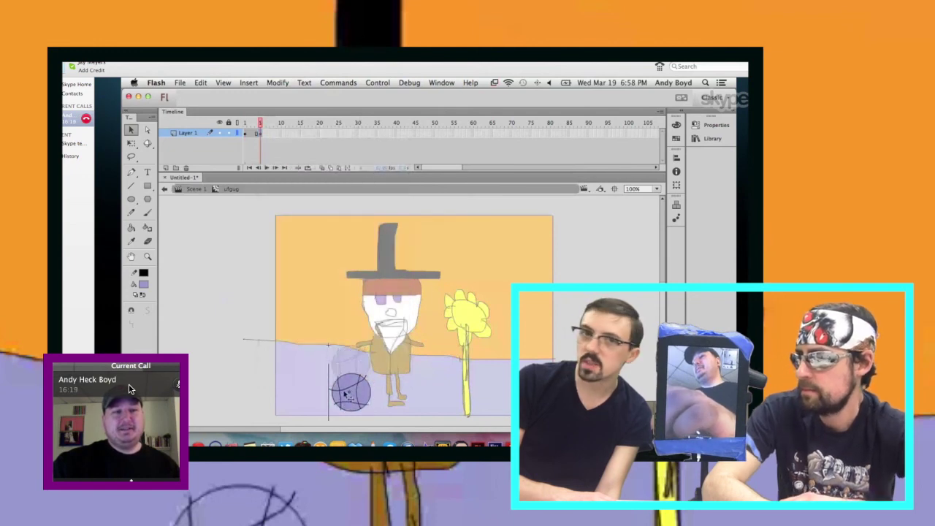
pyautogui.click(254, 134)
pyautogui.rightClick(256, 135)
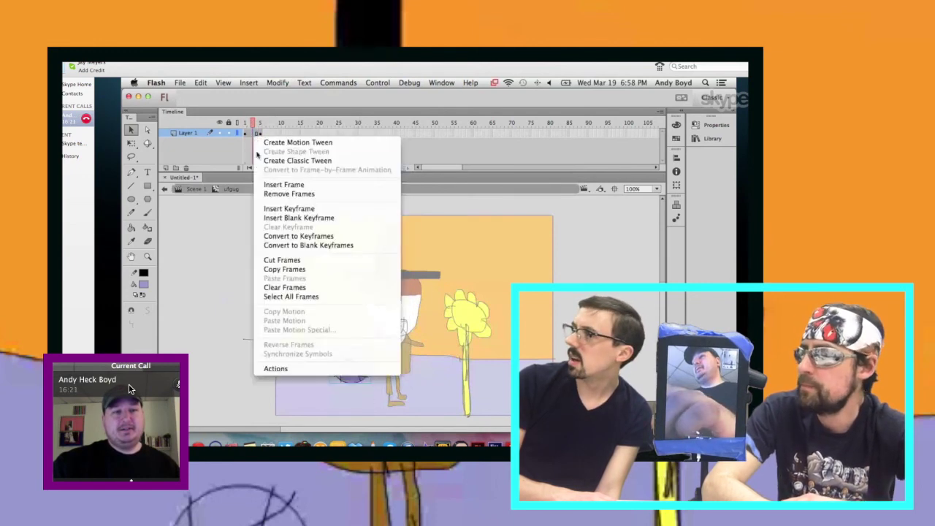
pyautogui.click(296, 161)
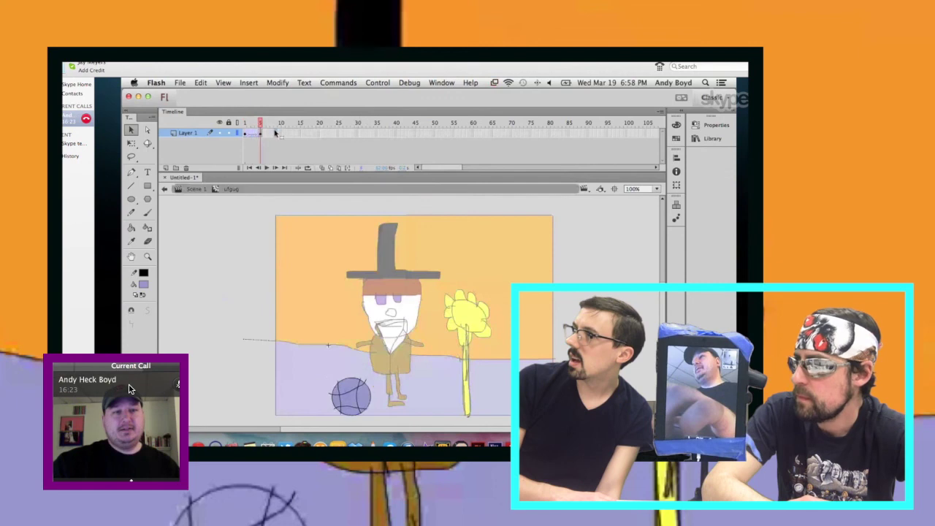
# Add a later keyframe with a classic tween raising the ball, then return to Scene 1
pyautogui.rightClick(276, 133)
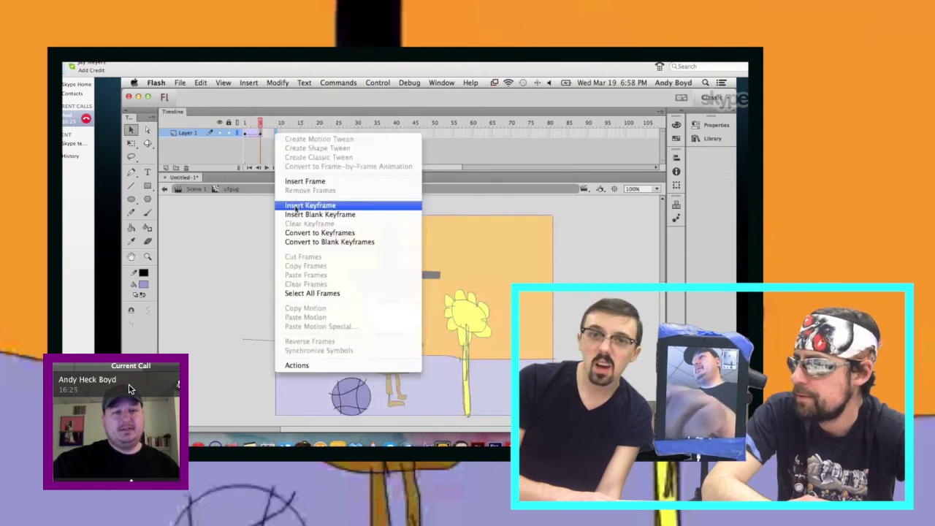
pyautogui.click(294, 207)
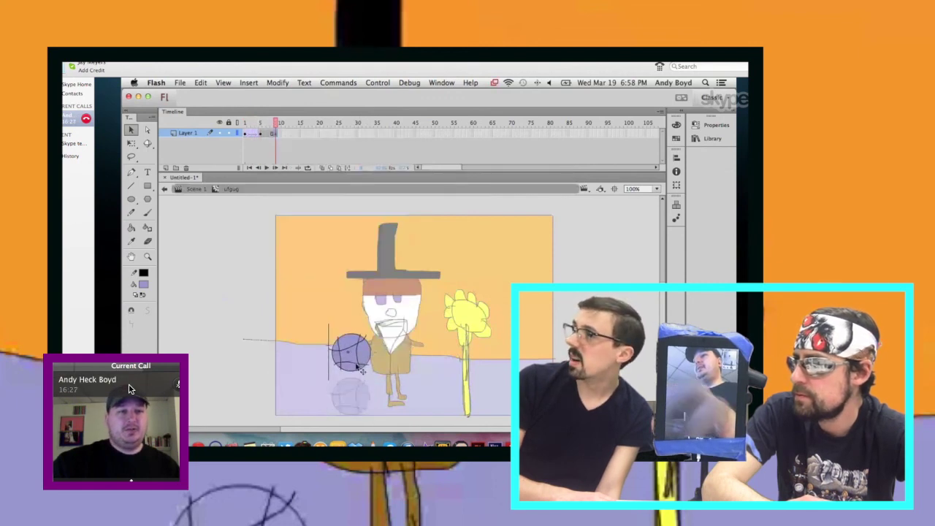
pyautogui.click(269, 135)
pyautogui.rightClick(269, 135)
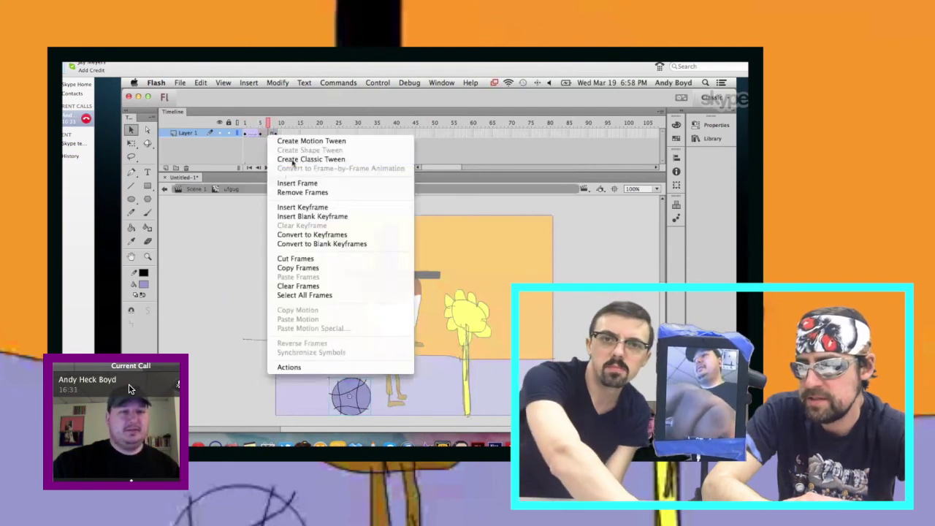
pyautogui.click(311, 159)
pyautogui.click(165, 189)
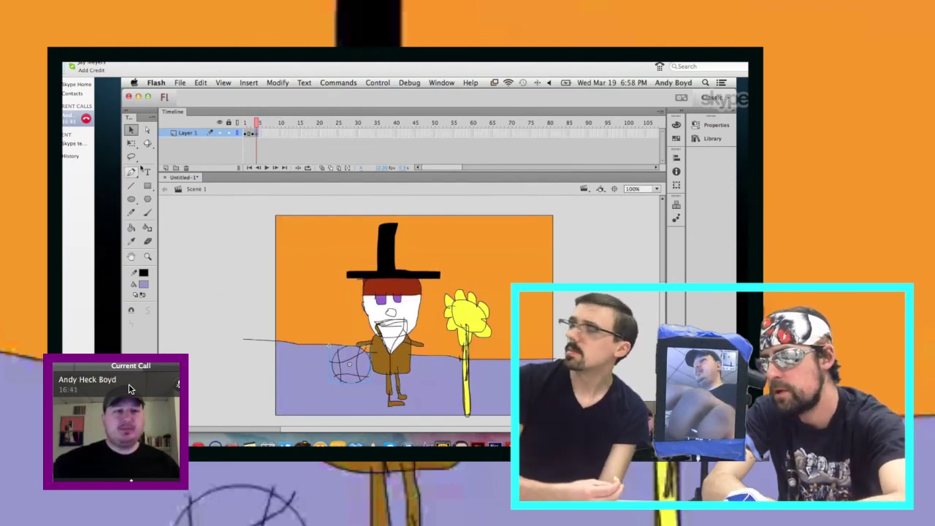
pyautogui.click(378, 81)
pyautogui.click(396, 165)
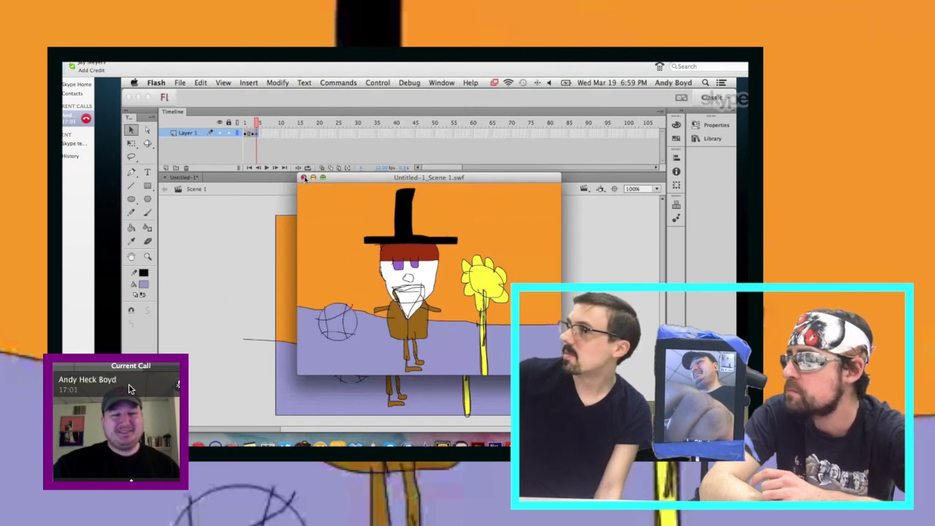
# Close the test movie, add a keyframe at frame 10, zoom in, and pick Paint Bucket
pyautogui.click(304, 180)
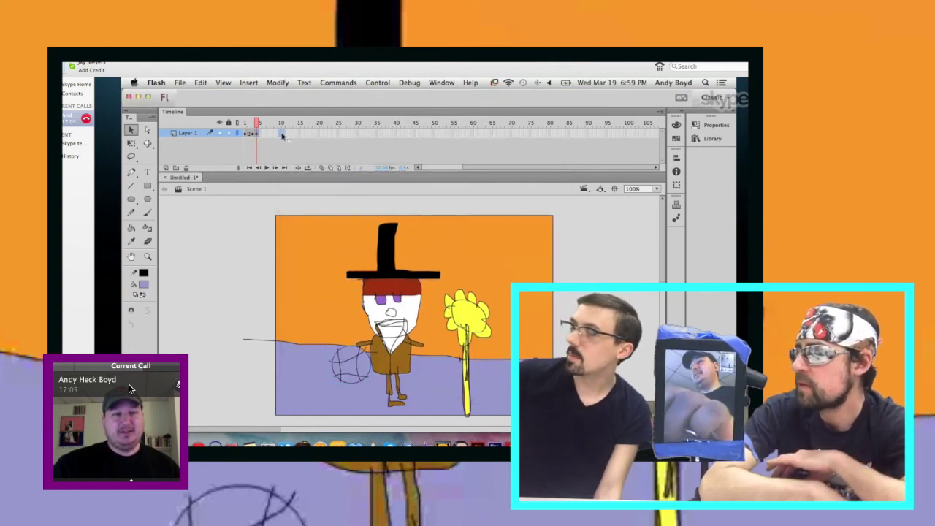
pyautogui.rightClick(282, 136)
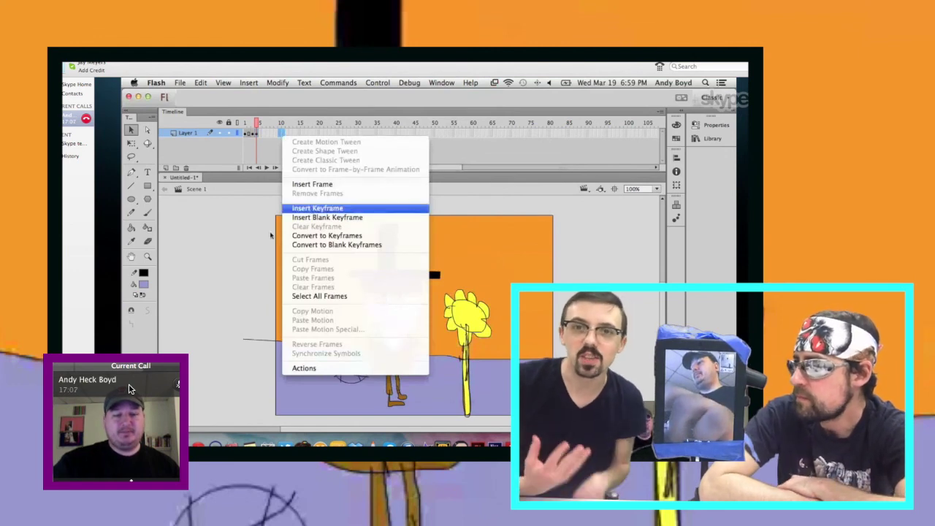
pyautogui.click(317, 208)
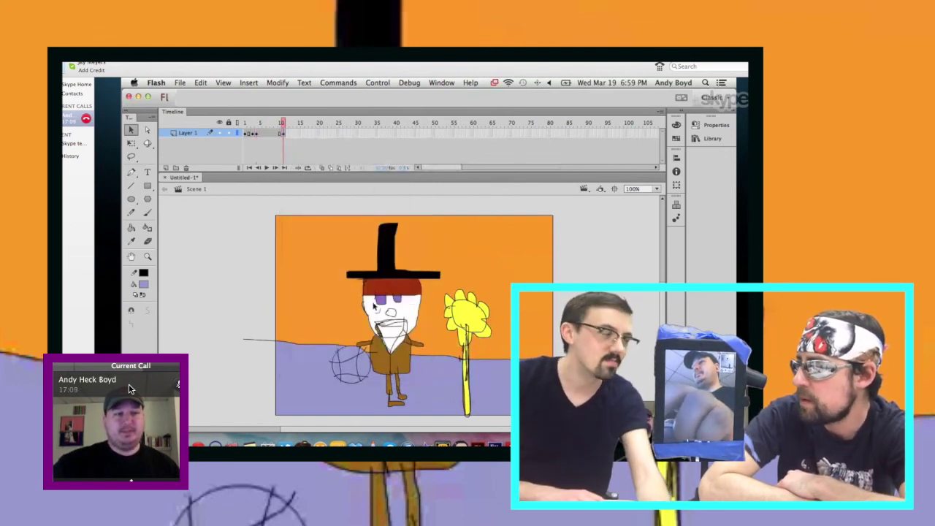
pyautogui.press('super+equal')
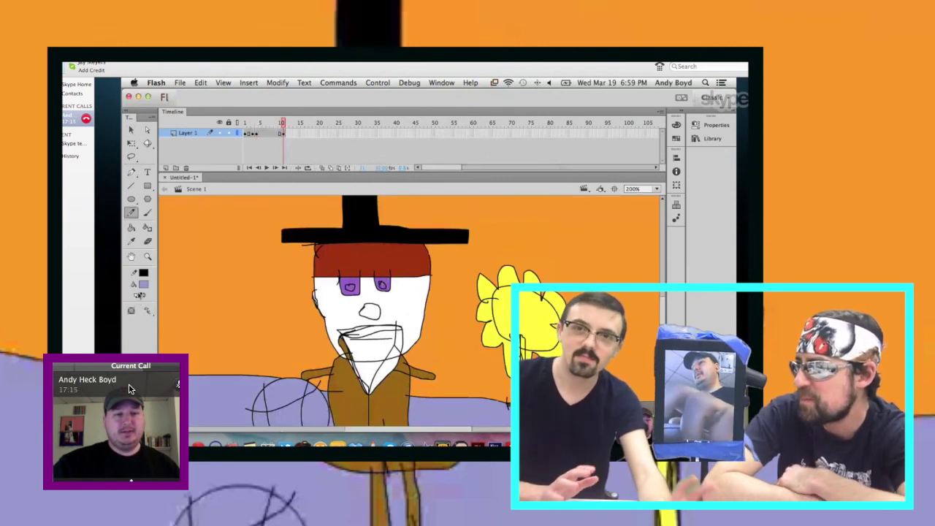
pyautogui.press('k')
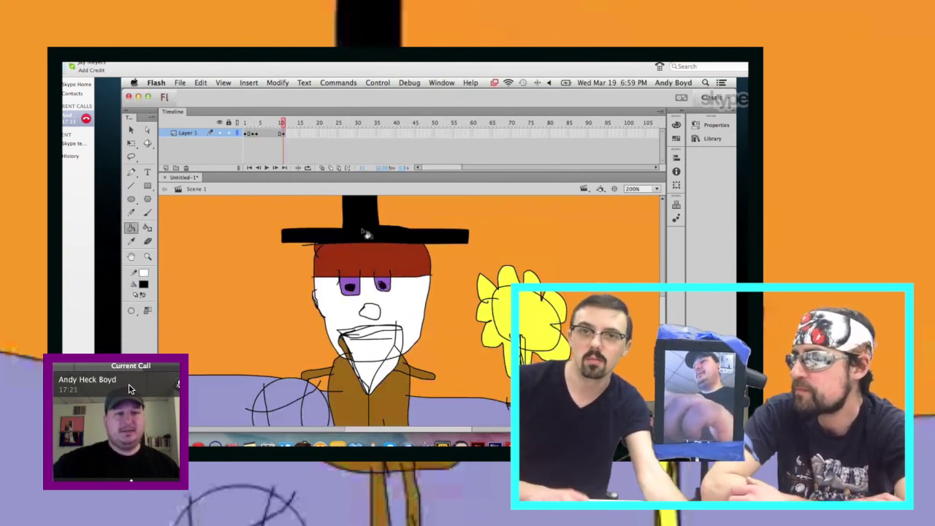
# Open the frame options on a later frame and zoom in on the man's face
pyautogui.click(300, 135)
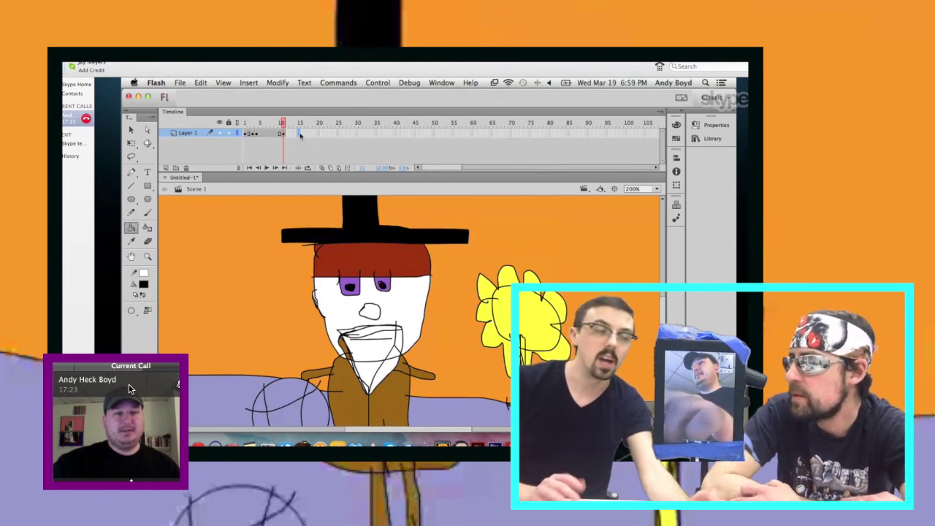
pyautogui.rightClick(301, 135)
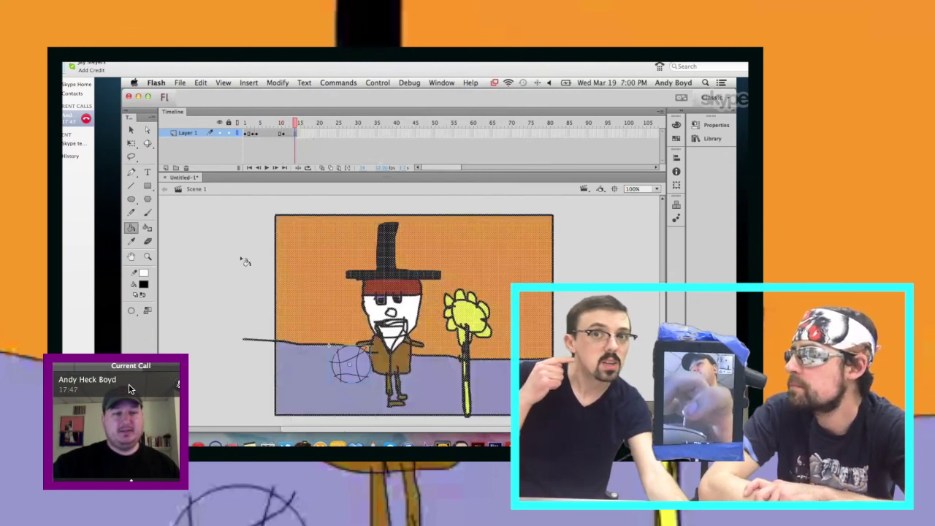
pyautogui.press('super+equal')
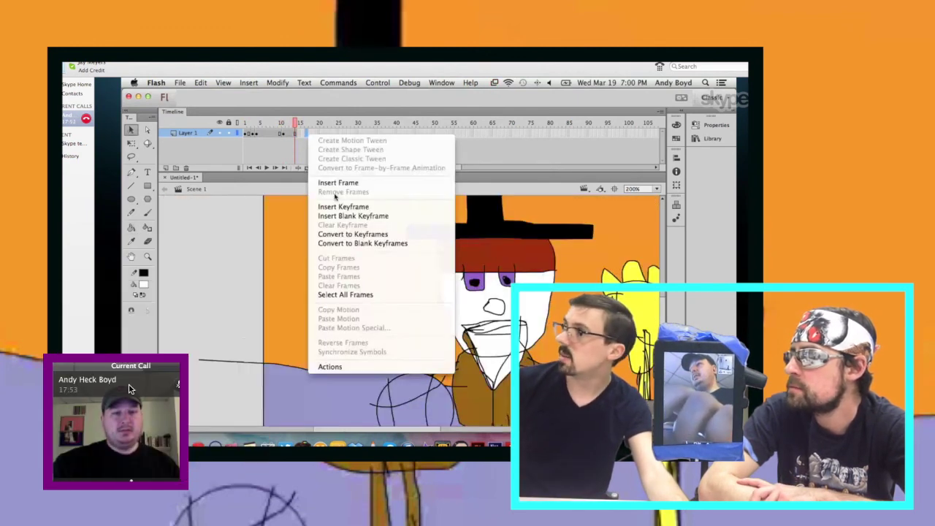
# Add a keyframe near frame 16, darken the eyes, and test the blink
pyautogui.click(338, 183)
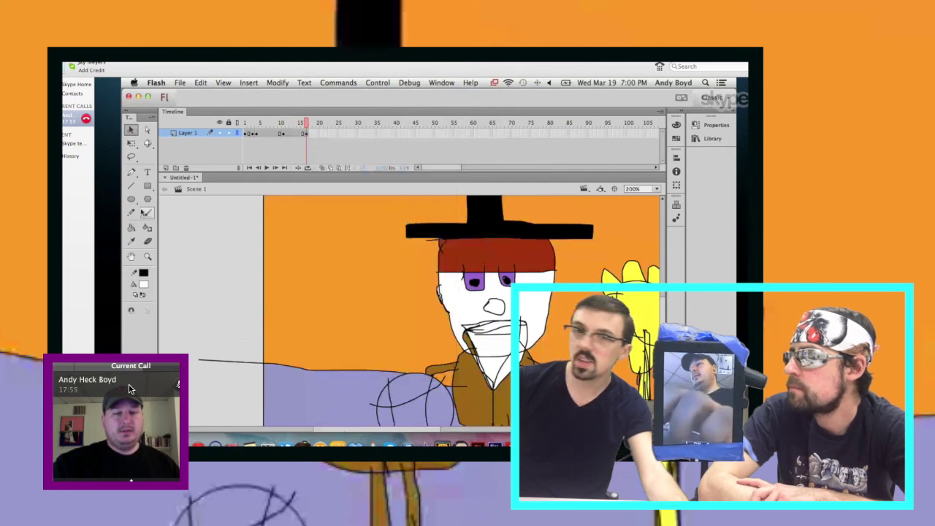
pyautogui.press('y')
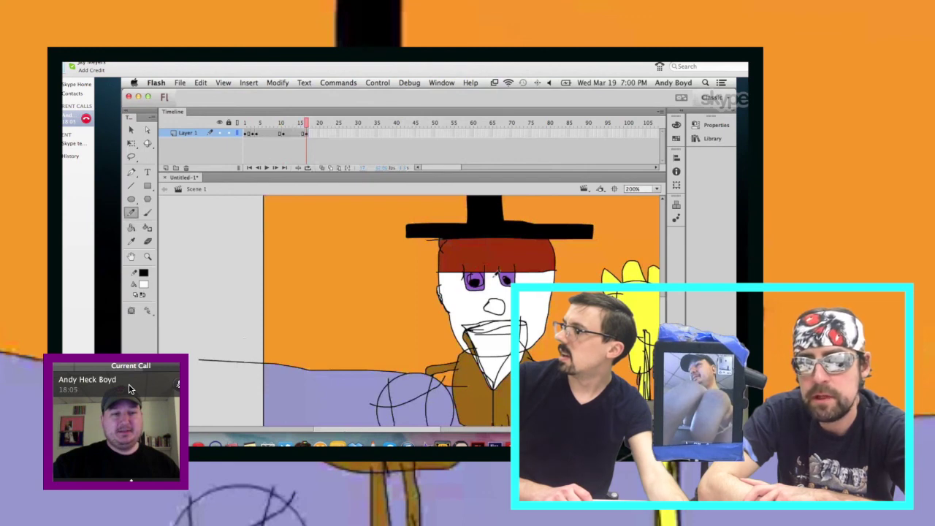
pyautogui.press('s')
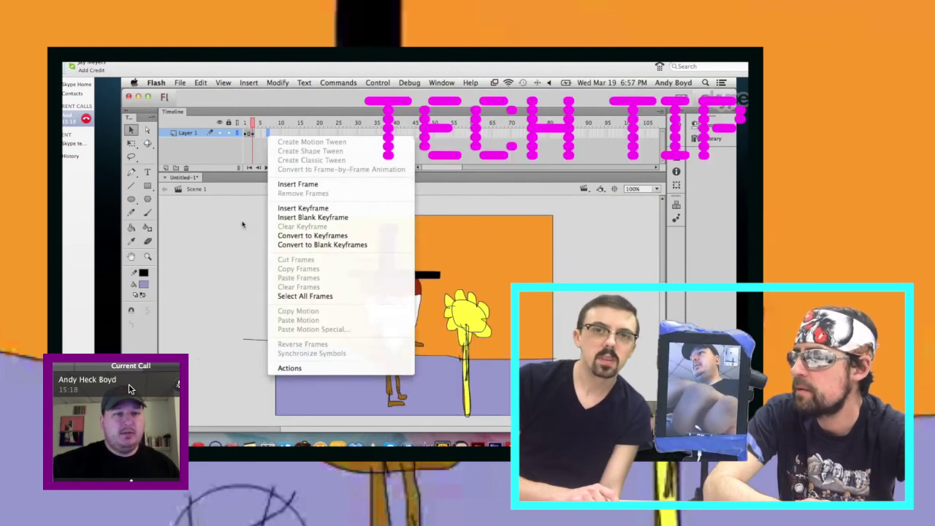
pyautogui.press('Escape')
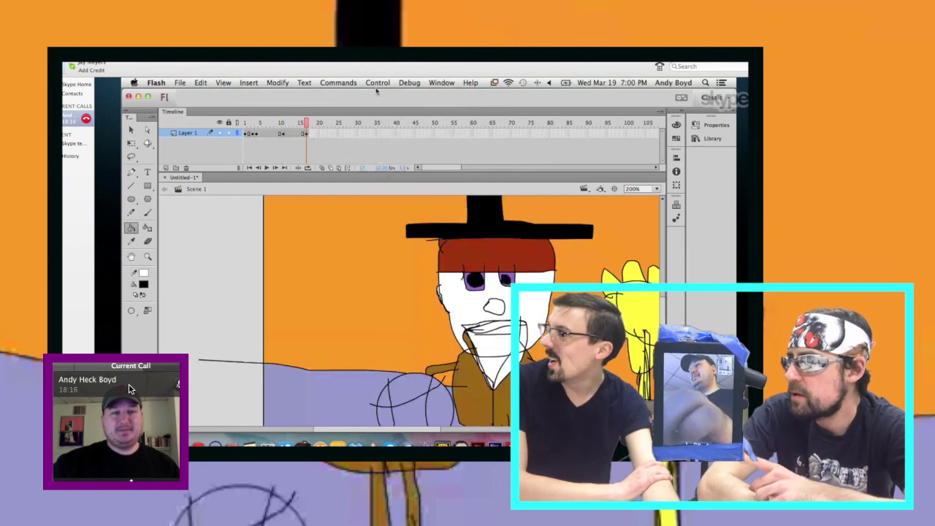
pyautogui.press('super+Return')
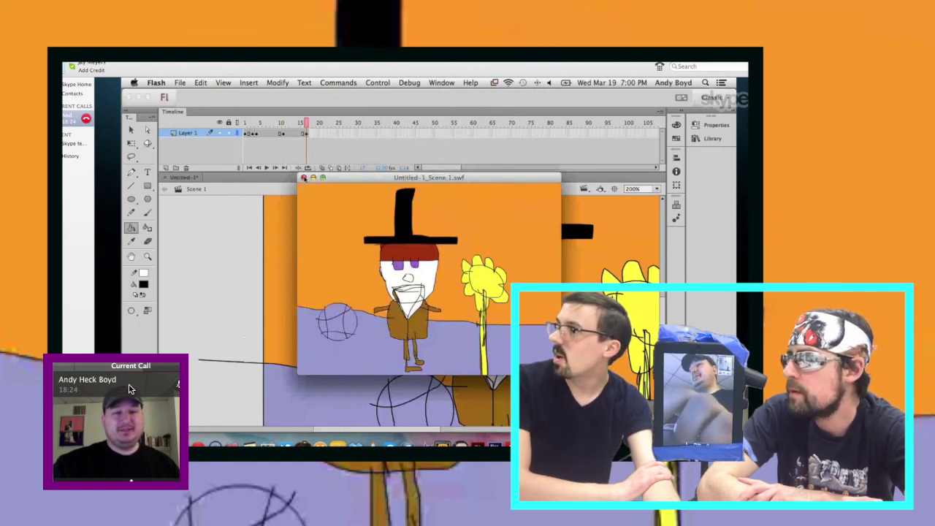
# Close the test movie and add a keyframe at frame 20, zoomed in on the face
pyautogui.click(303, 177)
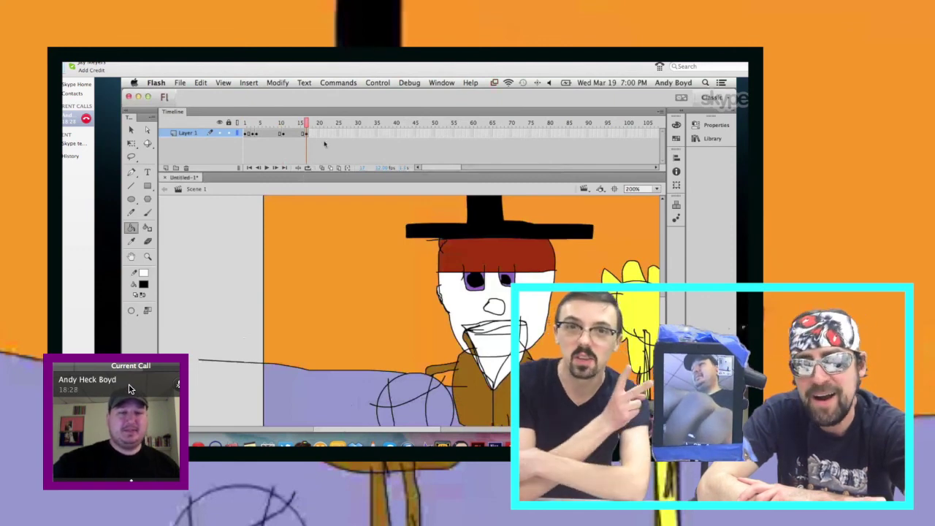
pyautogui.press('super+2')
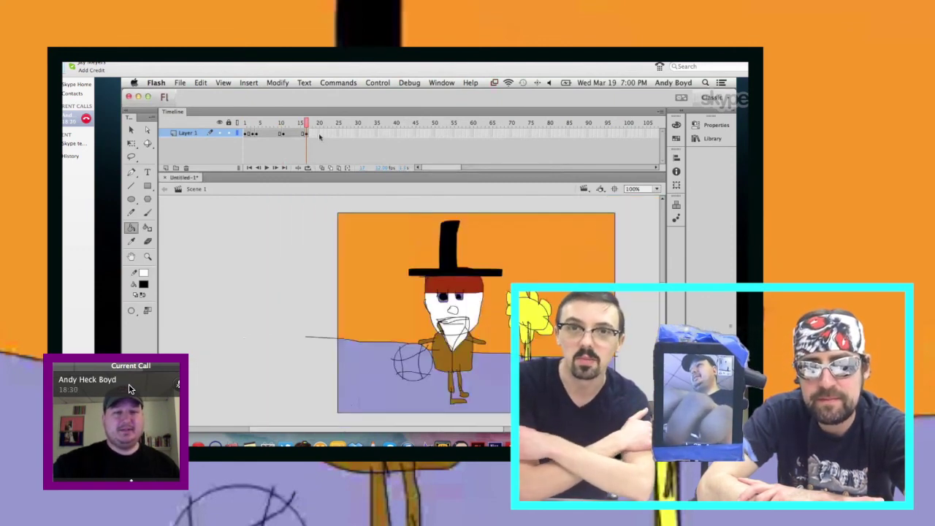
pyautogui.rightClick(319, 136)
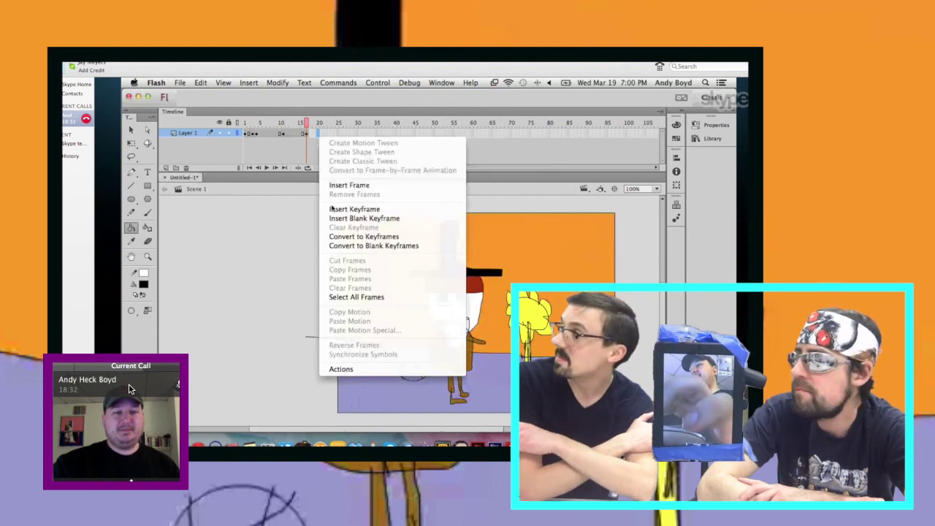
pyautogui.click(351, 209)
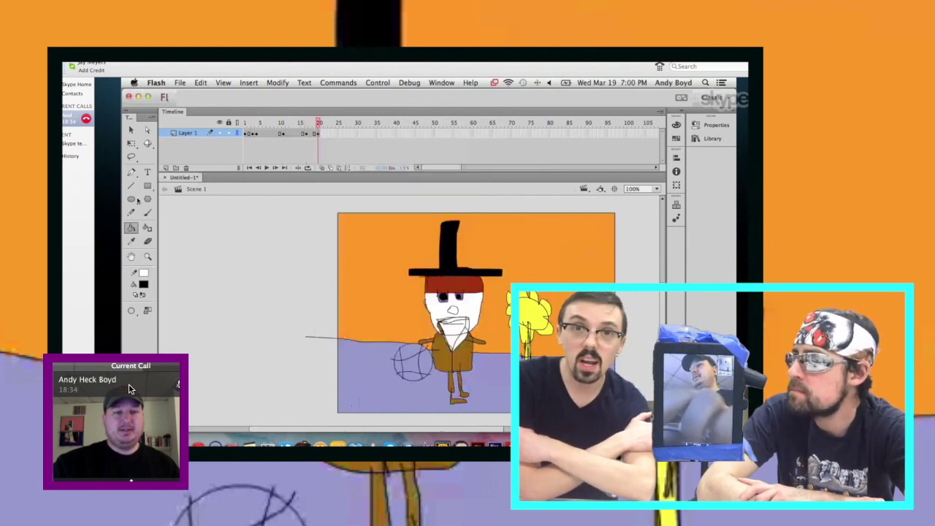
pyautogui.press('super+equal')
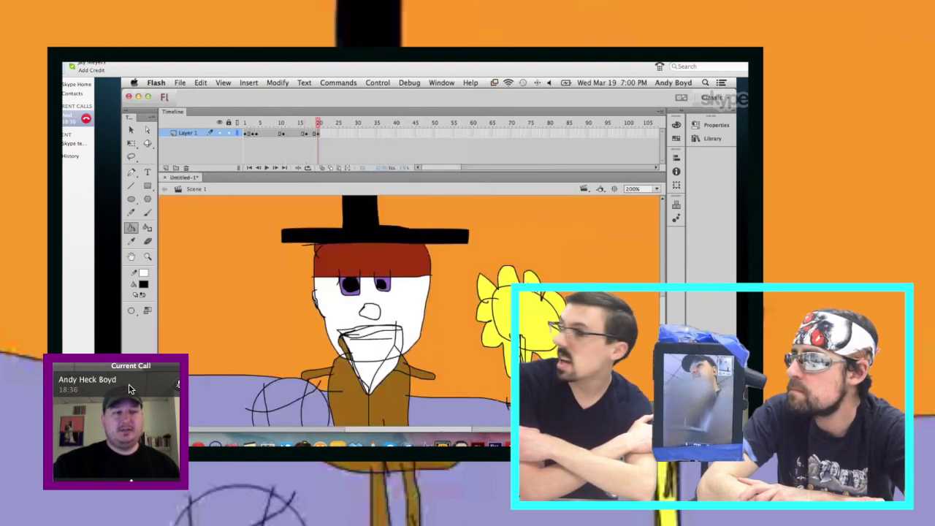